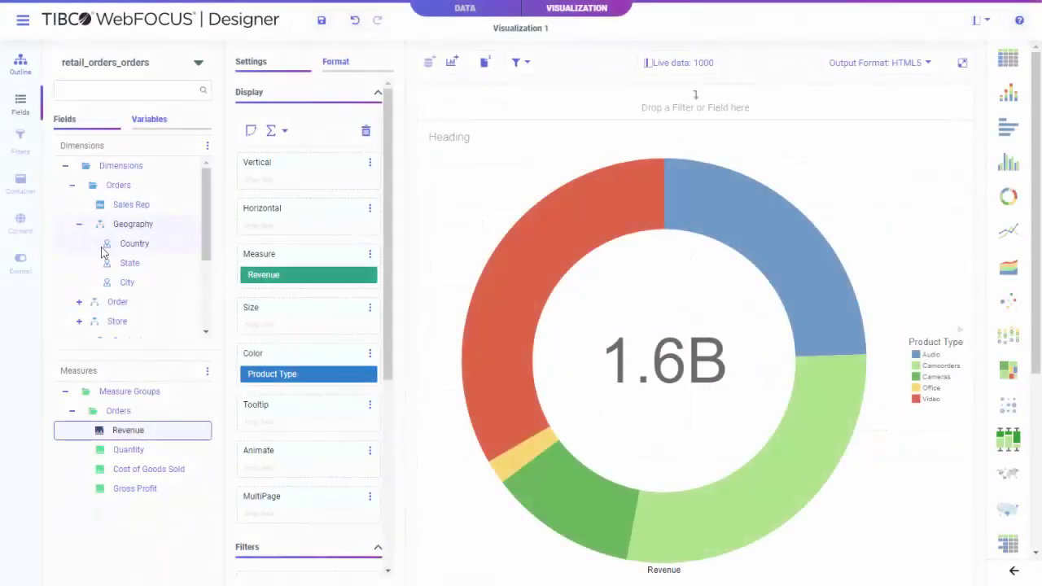
# Lay out donuts by Country and report columns by Order Date Year, then start a new visualization
pyautogui.moveTo(133, 243); pyautogui.dragTo(310, 183)
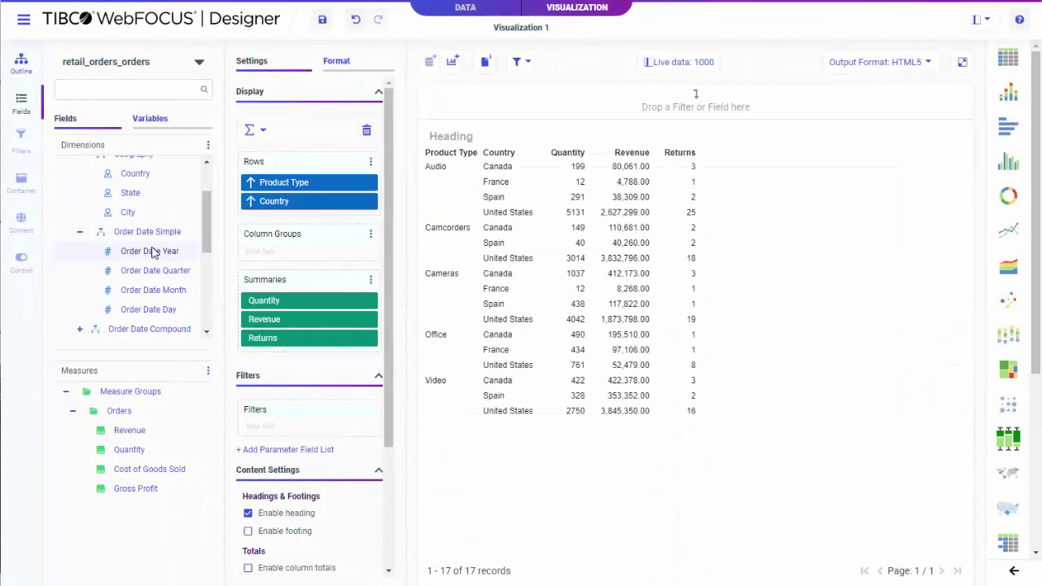
pyautogui.moveTo(152, 252); pyautogui.dragTo(275, 252)
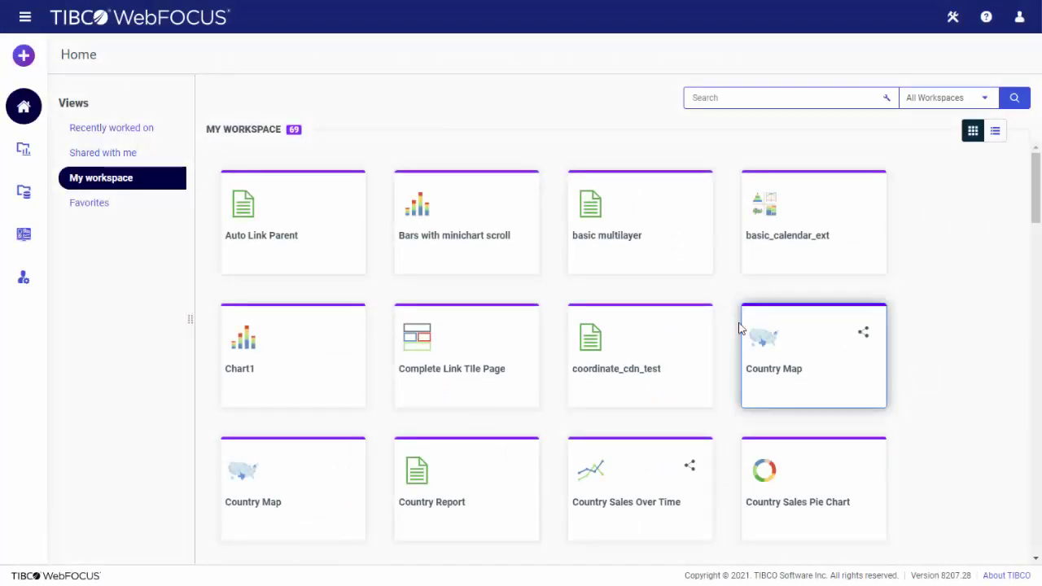
pyautogui.click(22, 55)
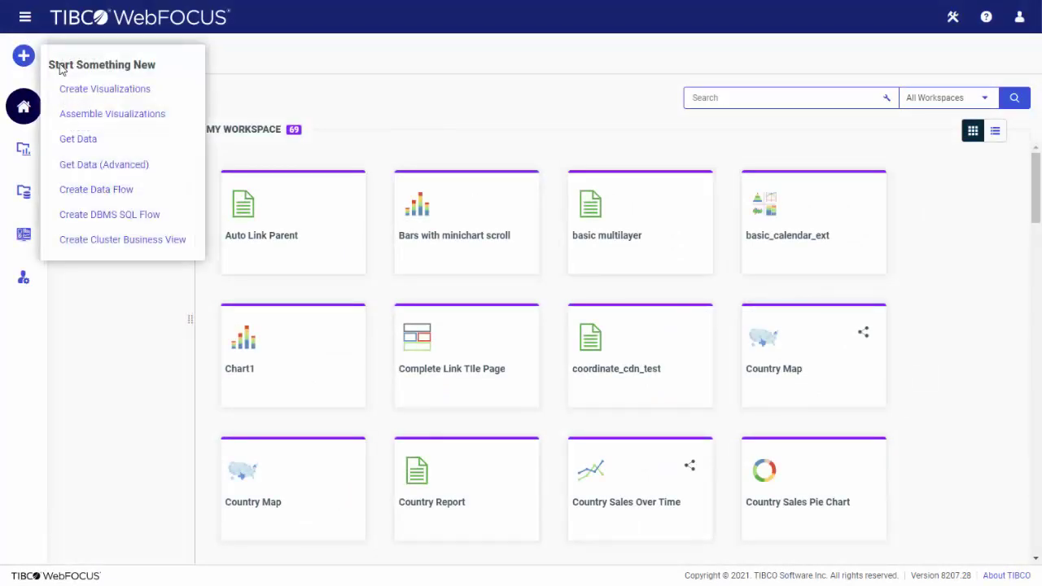
pyautogui.click(89, 88)
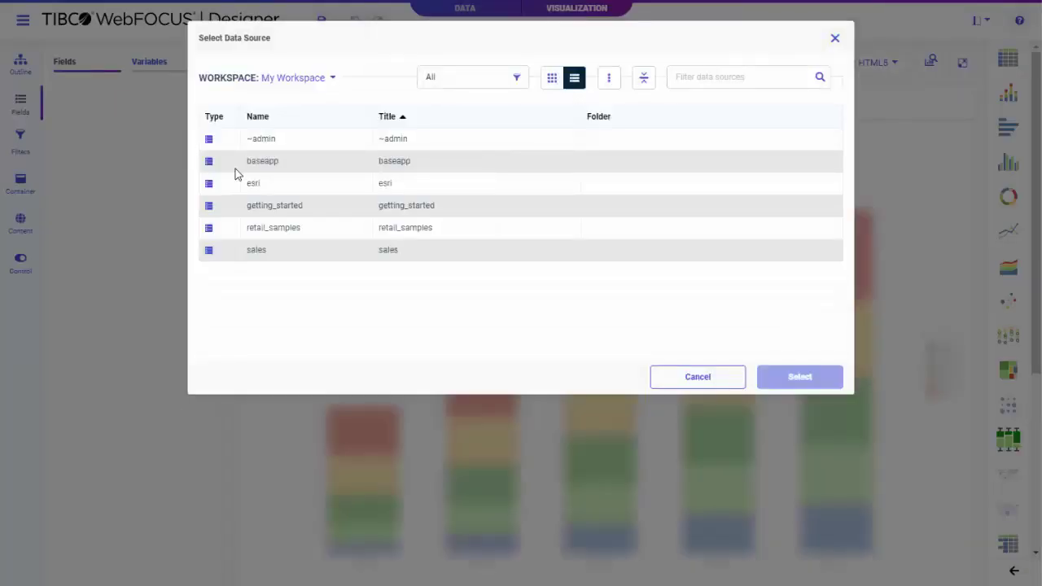
# Choose retail_orders_orders.mas from the getting_started folder as the data source
pyautogui.doubleClick(303, 206)
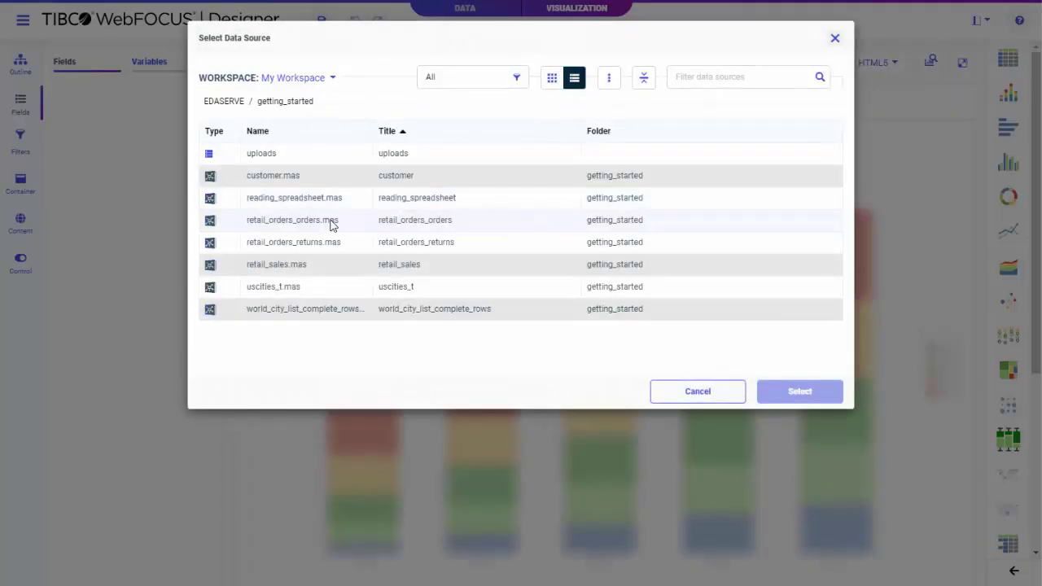
pyautogui.doubleClick(333, 222)
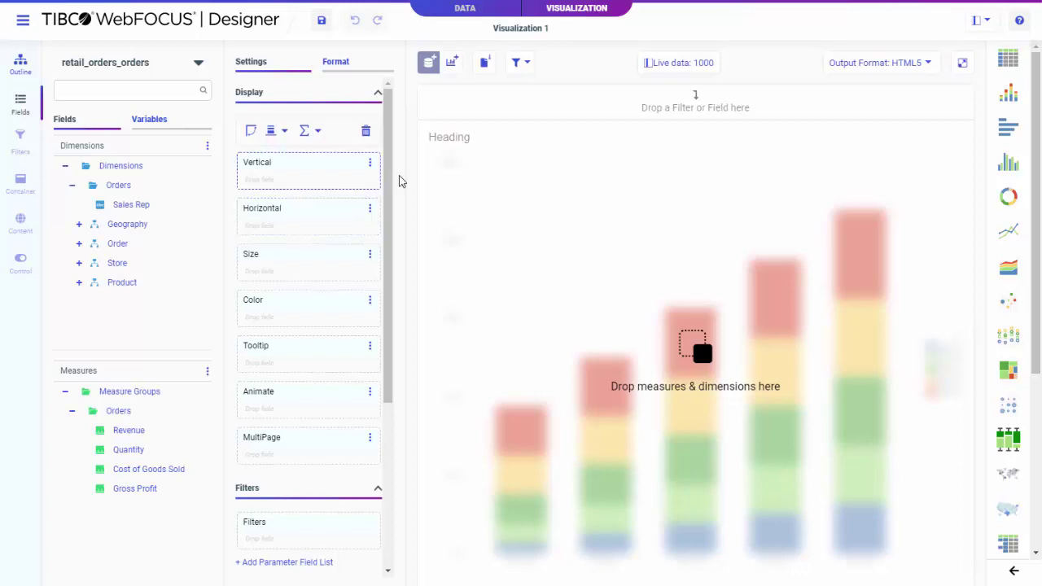
# Add retail_orders_returns to the data flow and confirm its inner join on Order ID
pyautogui.click(465, 10)
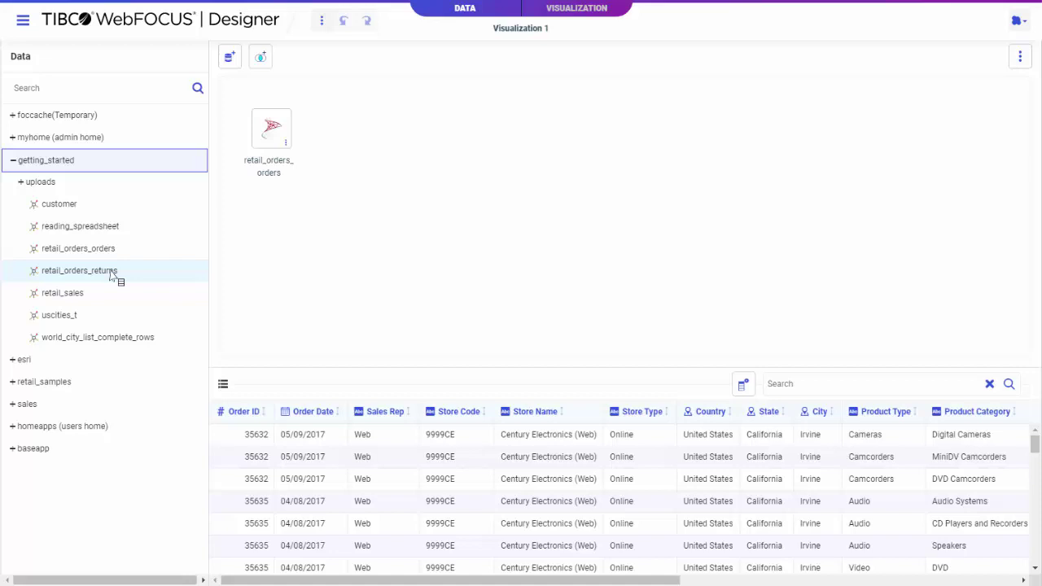
pyautogui.moveTo(117, 275); pyautogui.dragTo(275, 130)
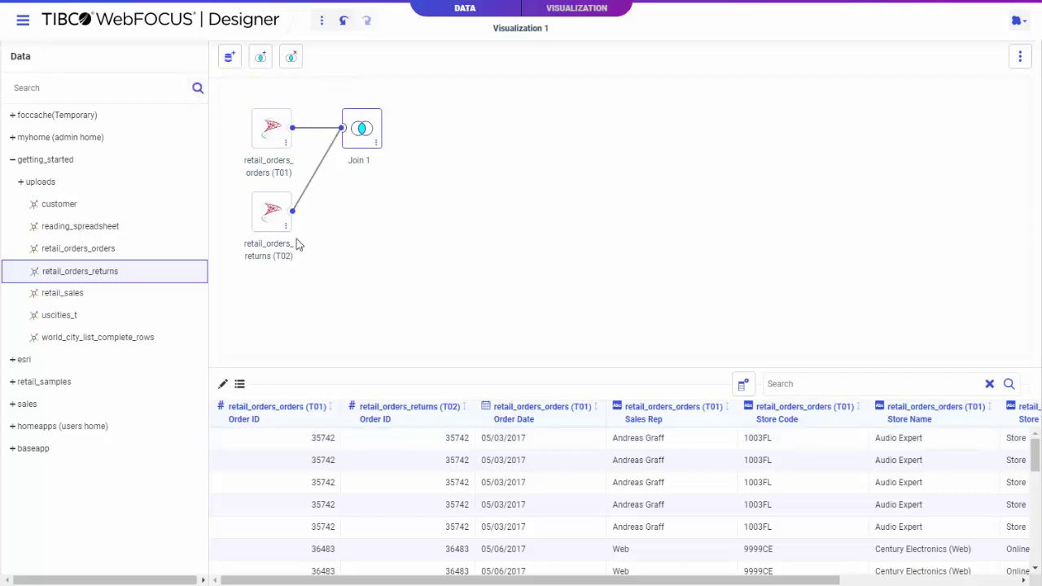
pyautogui.click(223, 385)
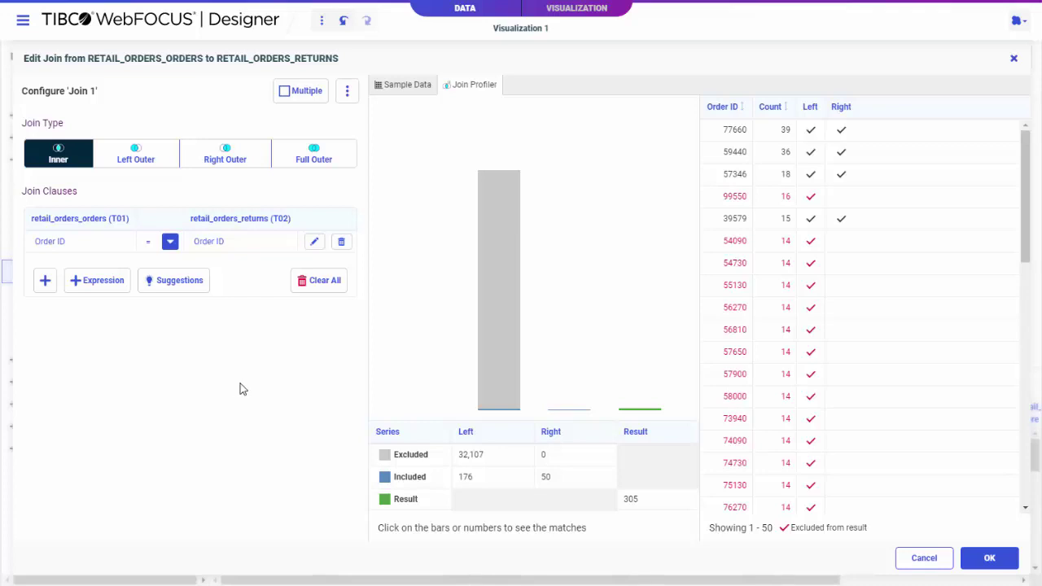
pyautogui.click(989, 561)
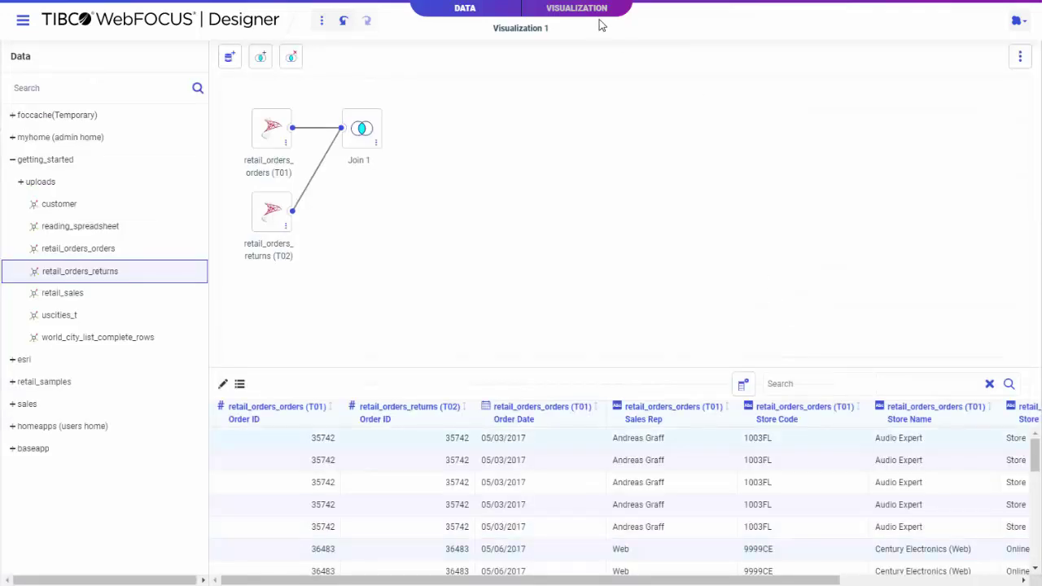
pyautogui.click(597, 17)
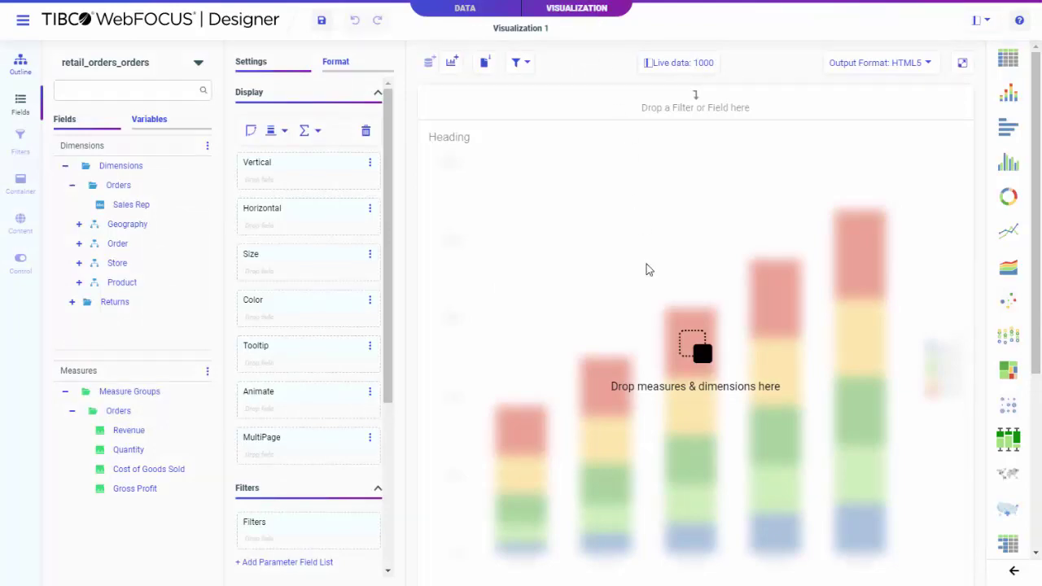
# Change the visualization's chart type to a donut chart
pyautogui.click(1010, 569)
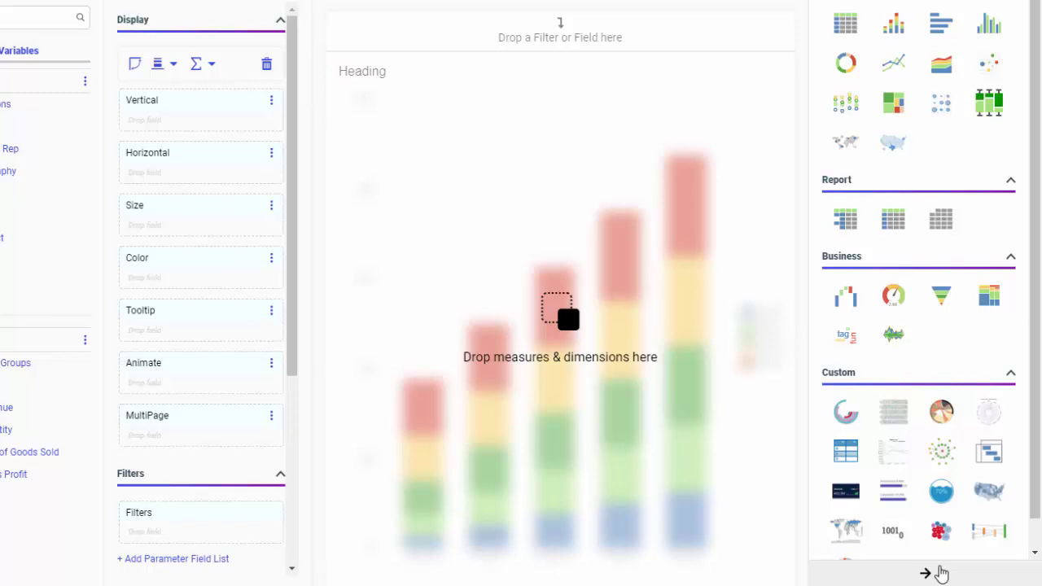
pyautogui.click(940, 573)
pyautogui.click(1003, 140)
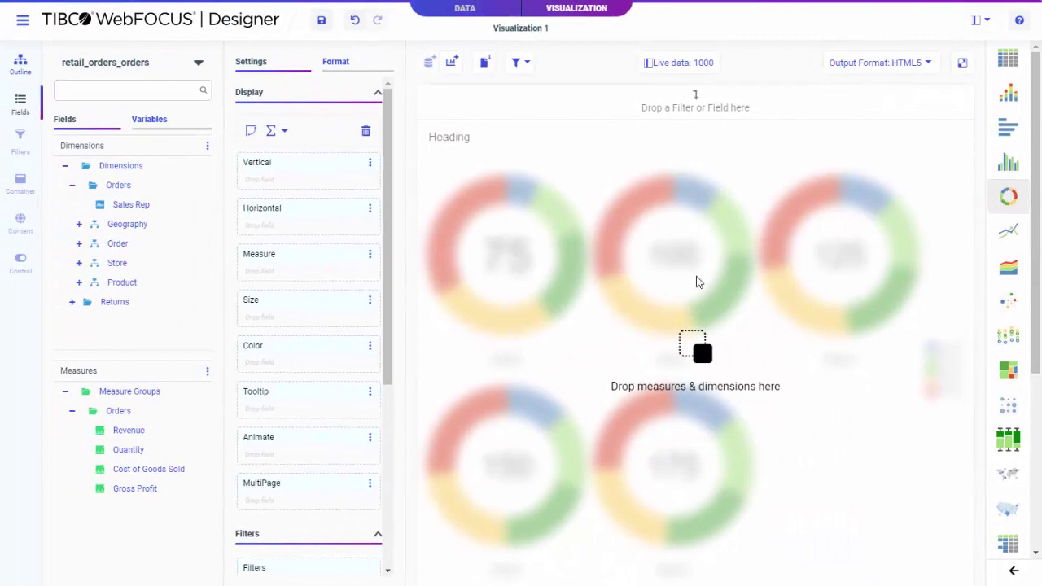
# Put Product Type on Color, Revenue on Measure and Country on Vertical
pyautogui.click(79, 283)
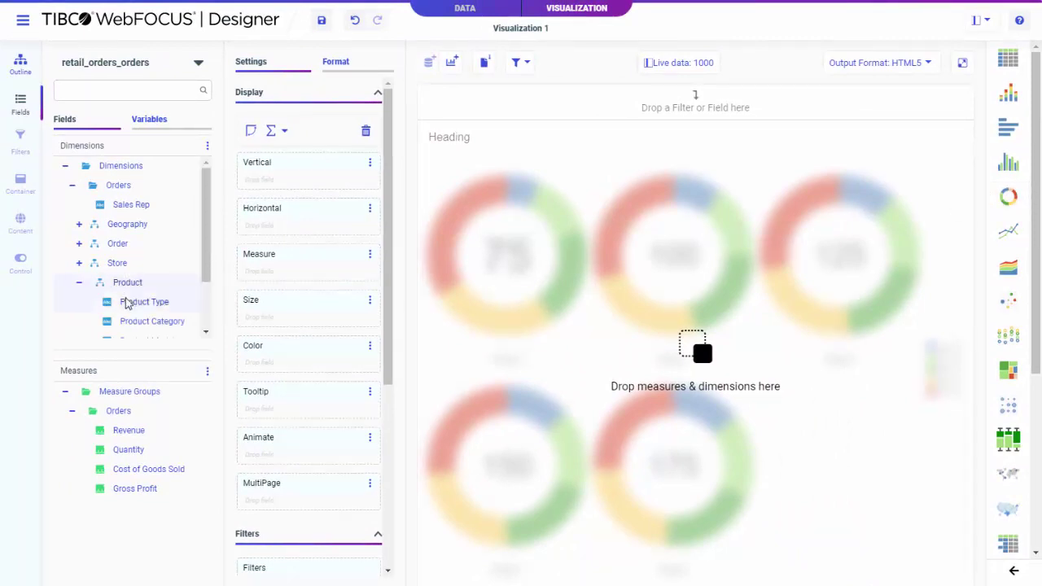
pyautogui.moveTo(128, 302); pyautogui.dragTo(570, 307)
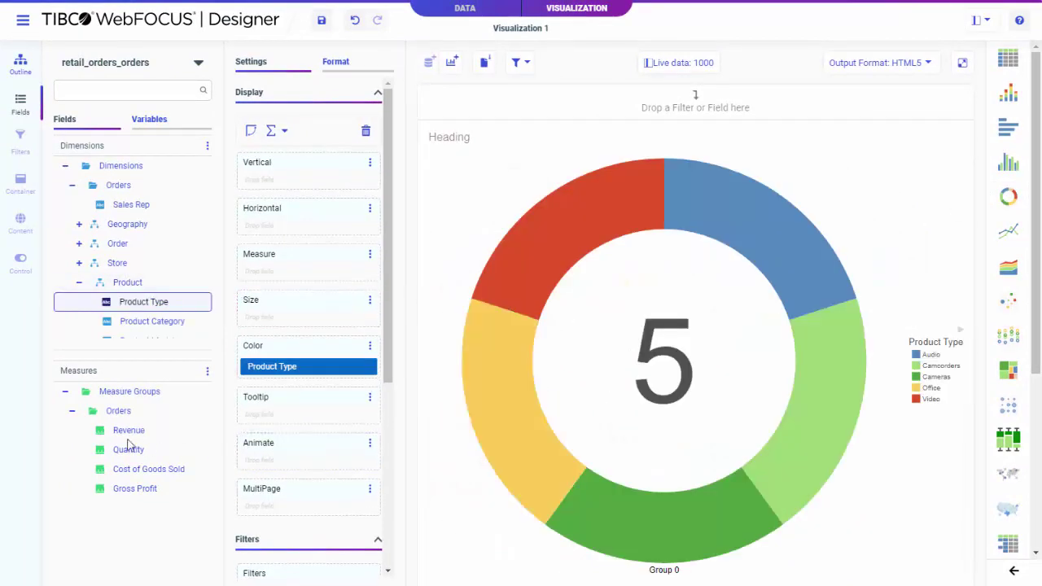
pyautogui.moveTo(130, 430); pyautogui.dragTo(471, 204)
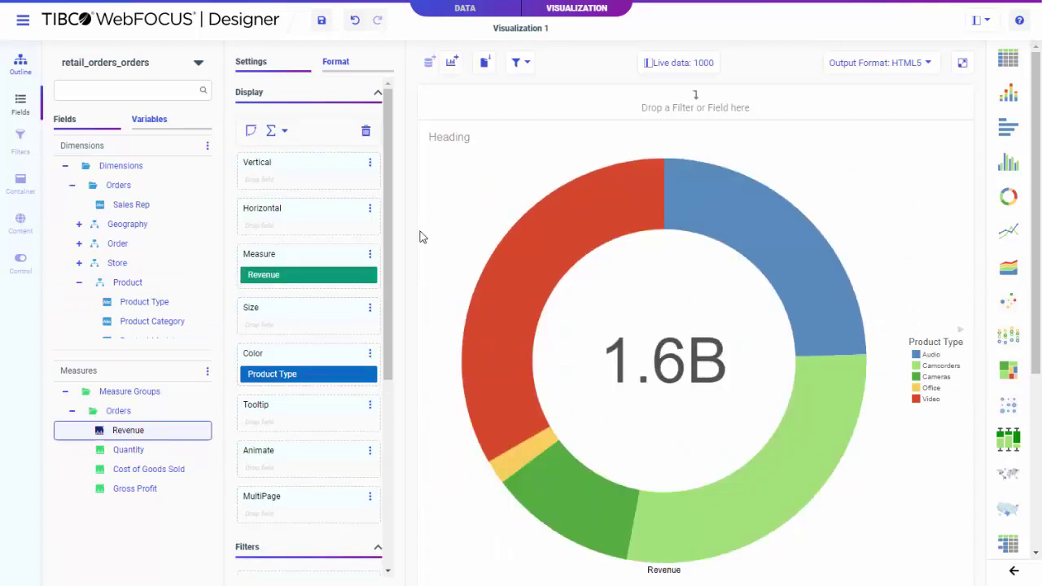
pyautogui.scroll(-2, 161, 231)
pyautogui.scroll(2, 122, 245)
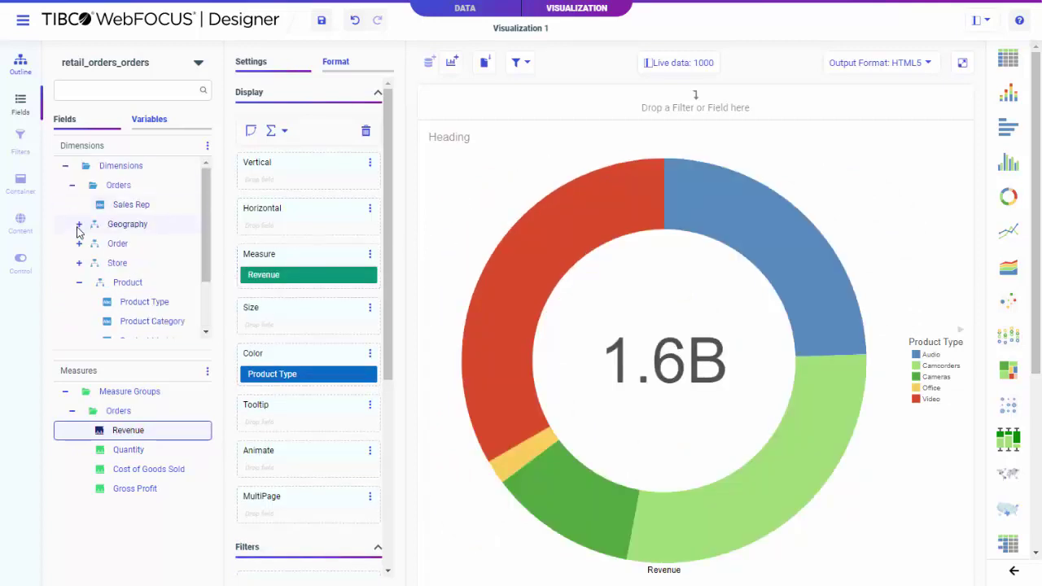
pyautogui.click(79, 224)
pyautogui.moveTo(106, 244); pyautogui.dragTo(310, 184)
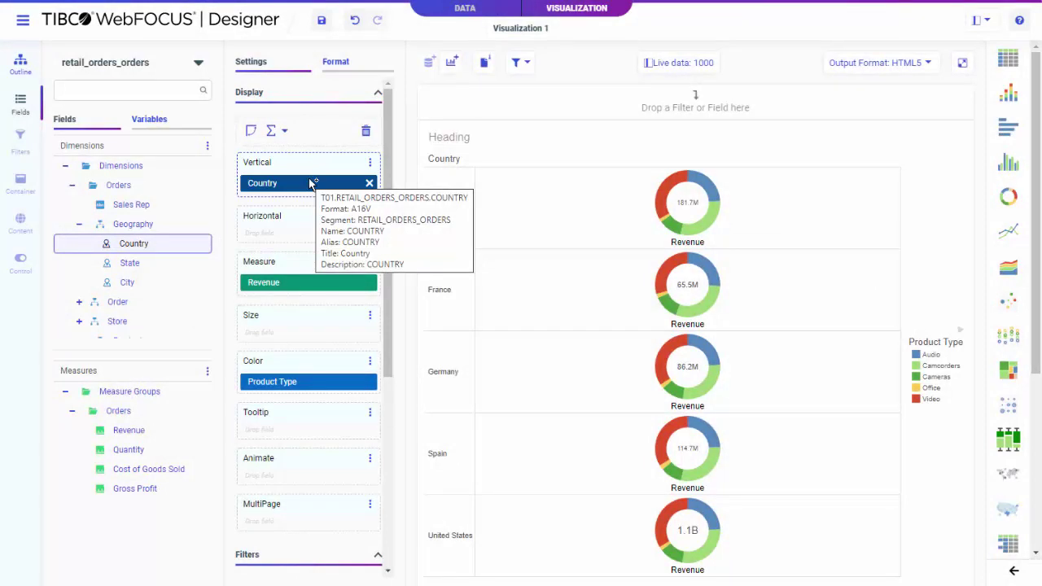
# Set the Series 1 - Camcorders slice fill to purple in the Format styling options
pyautogui.click(336, 63)
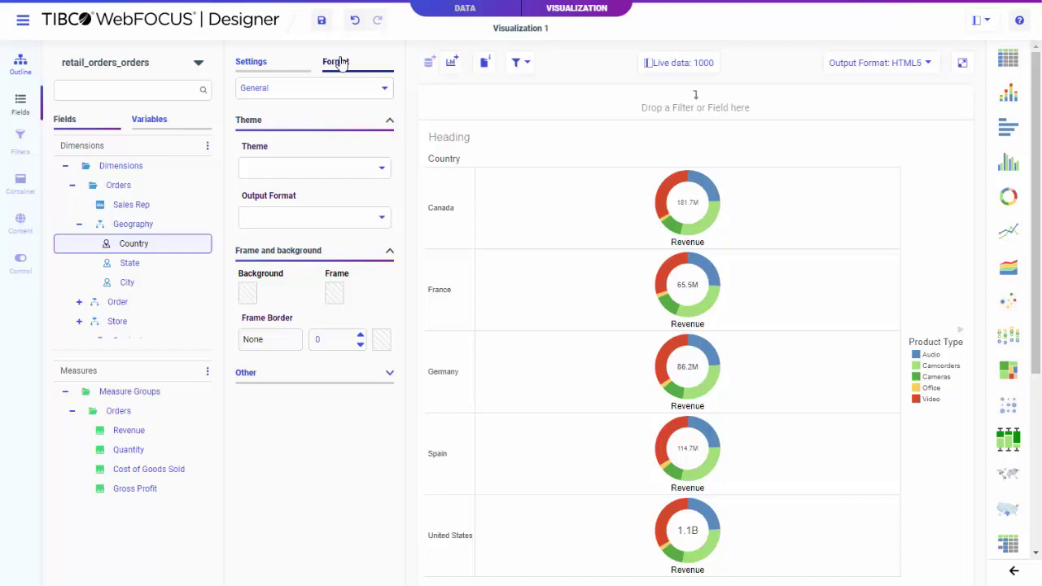
pyautogui.click(380, 86)
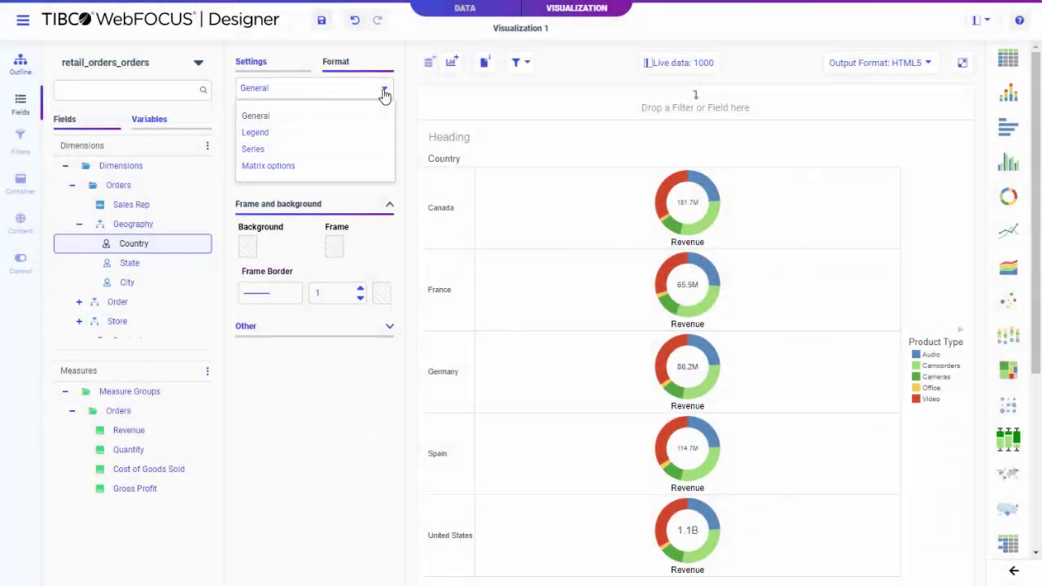
pyautogui.click(702, 220)
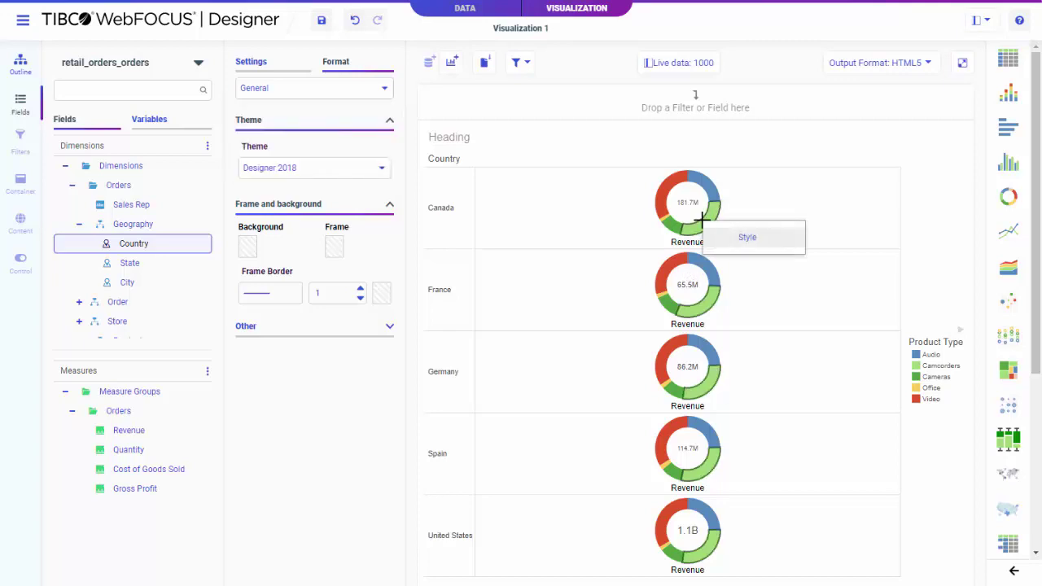
pyautogui.click(744, 243)
pyautogui.click(247, 191)
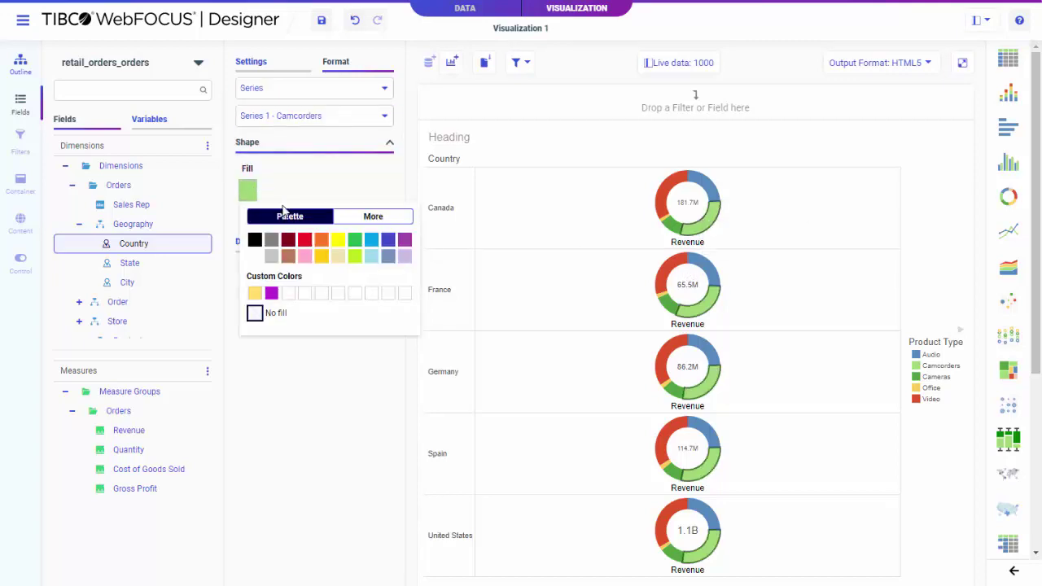
pyautogui.click(271, 294)
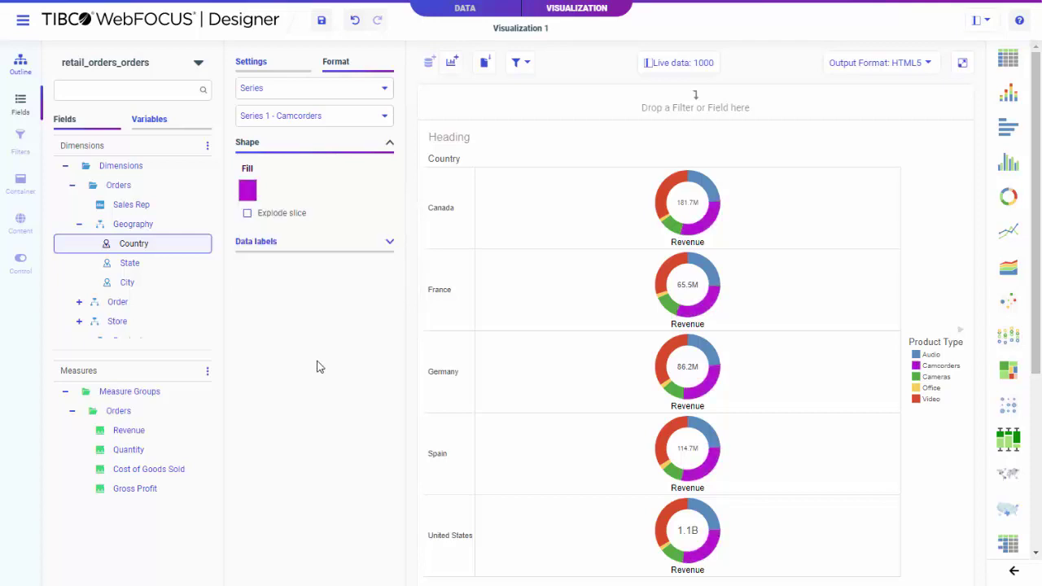
pyautogui.click(254, 65)
pyautogui.scroll(-5, 307, 199)
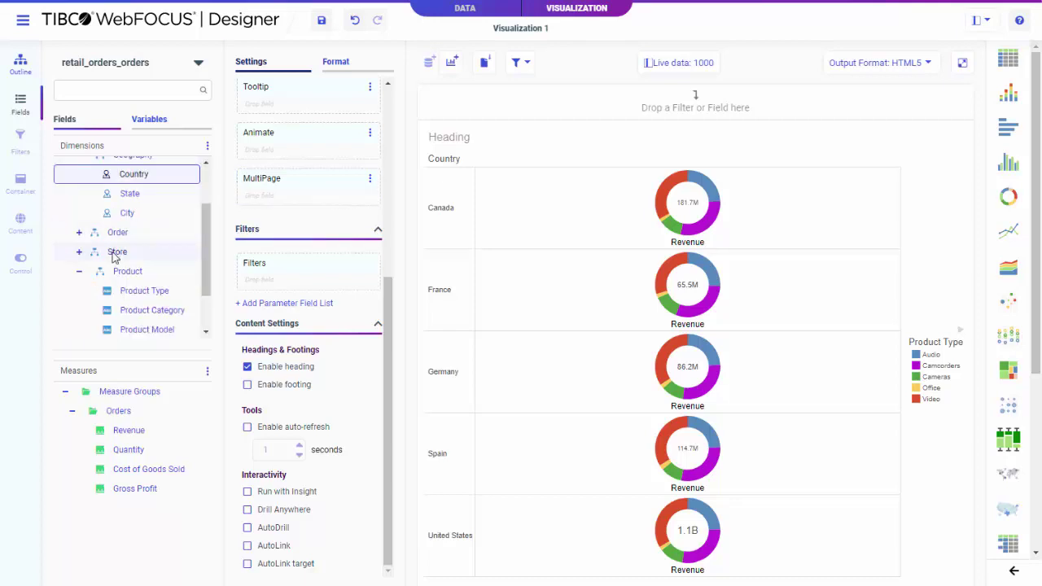
# Add a Store Name filter and exclude the United States donut from the chart
pyautogui.click(79, 252)
pyautogui.moveTo(139, 291); pyautogui.dragTo(460, 108)
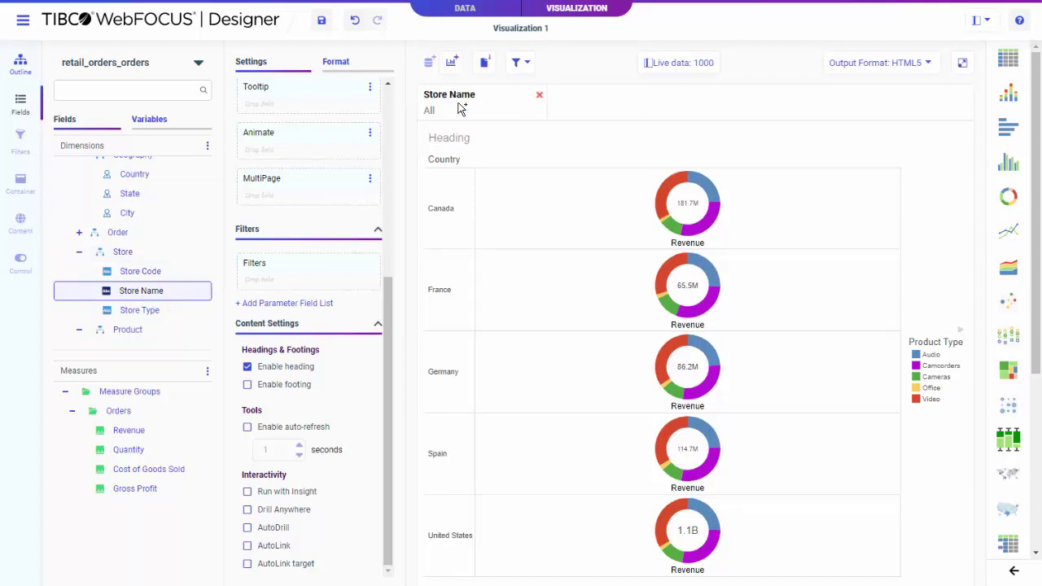
pyautogui.click(460, 109)
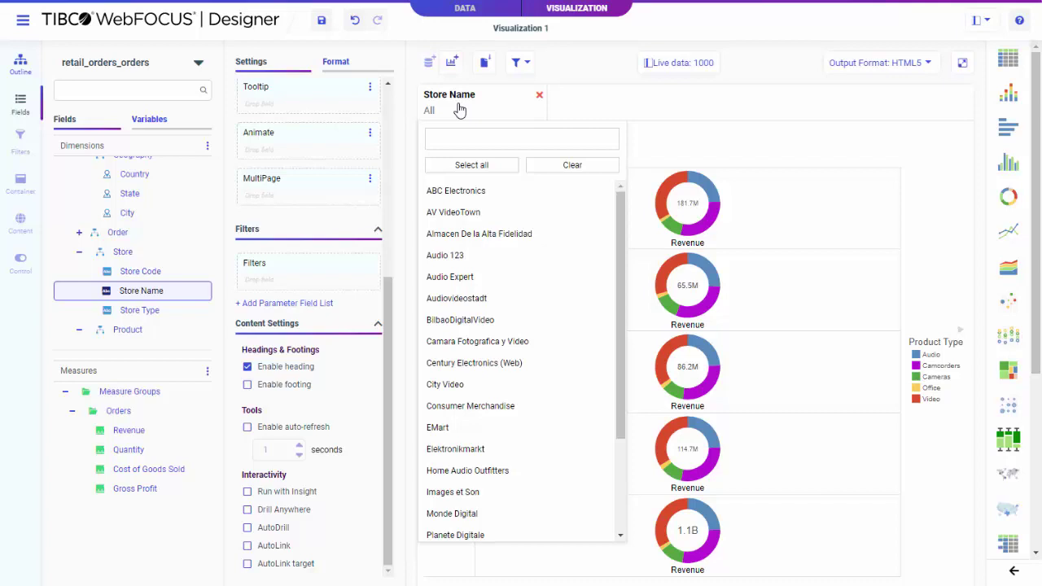
pyautogui.click(586, 73)
pyautogui.moveTo(624, 505); pyautogui.dragTo(784, 565)
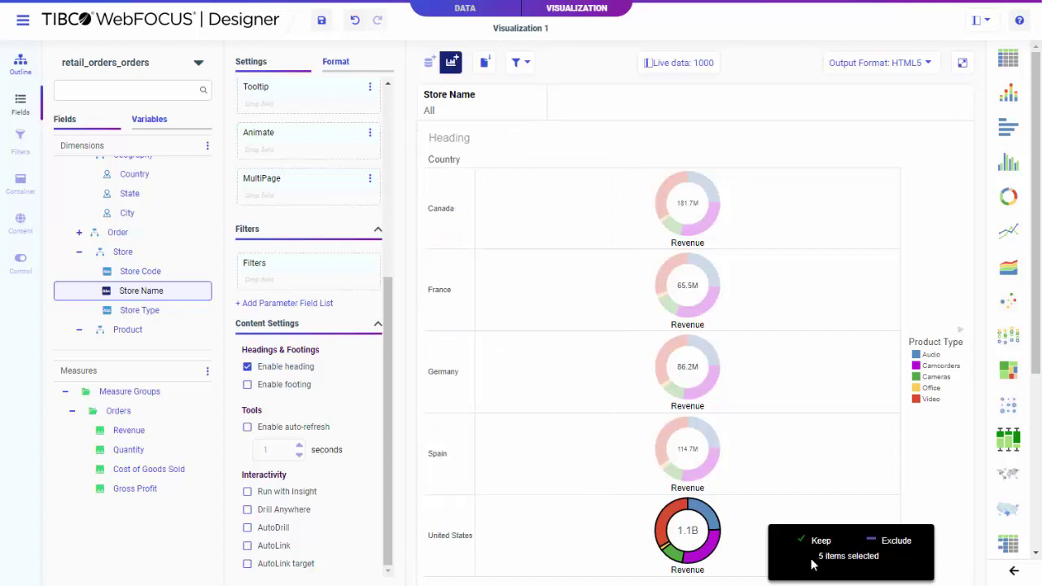
pyautogui.click(895, 542)
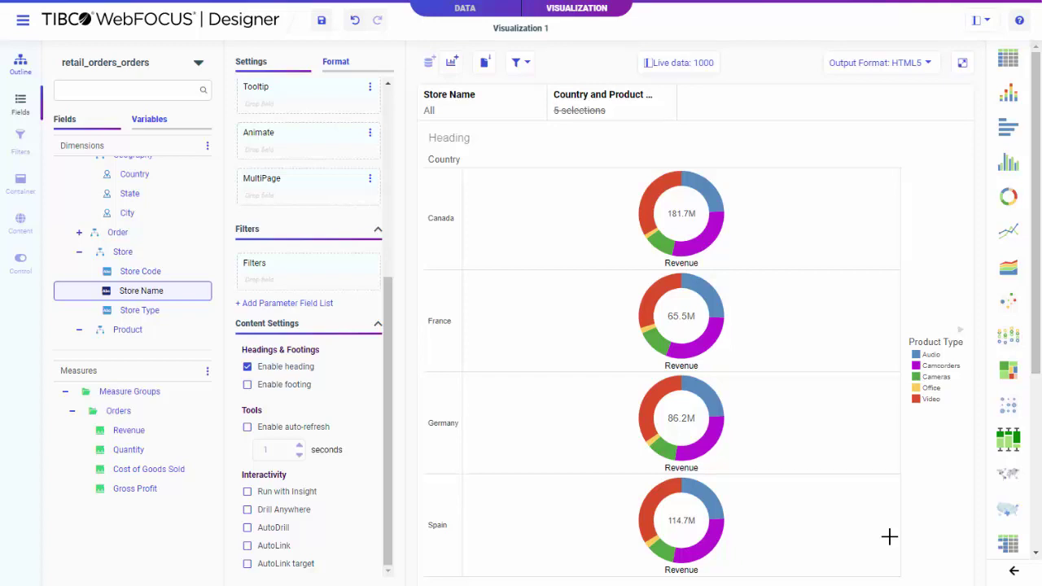
# Add a Cost of Goods Sold range filter, then remove it again
pyautogui.moveTo(124, 469); pyautogui.dragTo(720, 106)
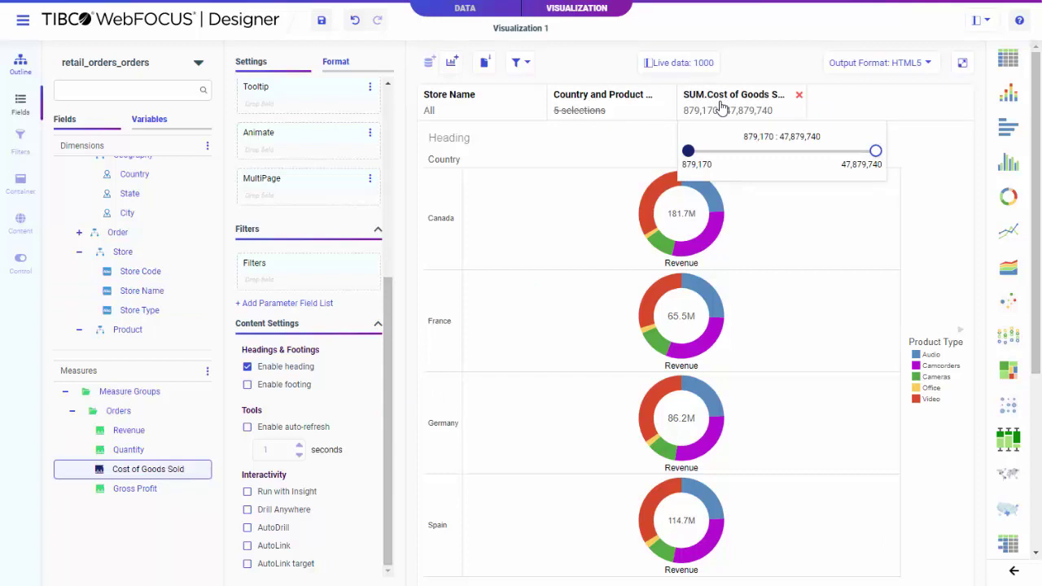
pyautogui.click(799, 94)
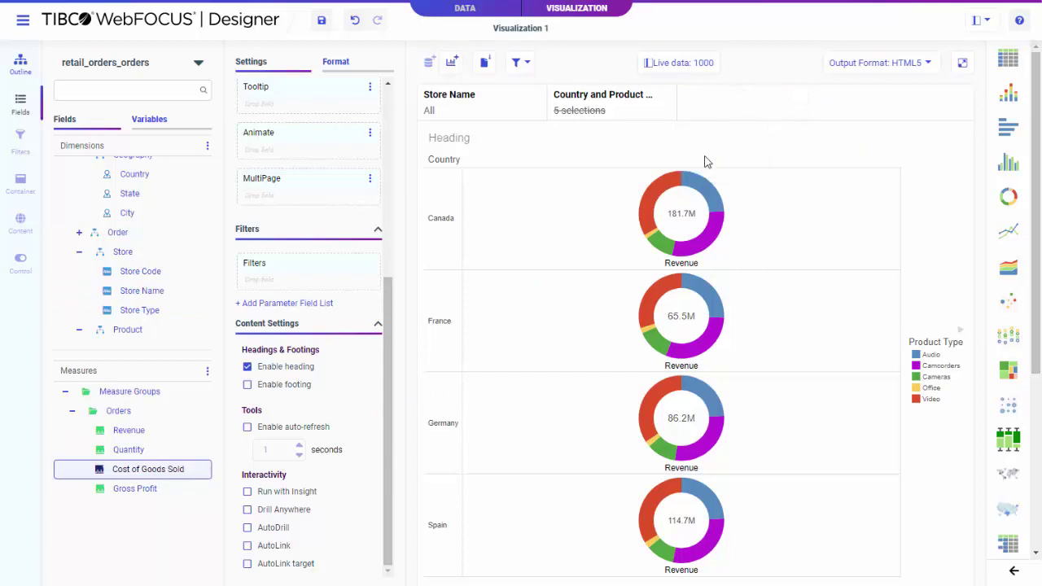
pyautogui.scroll(-3, 129, 251)
pyautogui.scroll(3, 129, 250)
# Filter Order Date to a custom range of 1/1/2017 through 1/31/2018
pyautogui.click(79, 232)
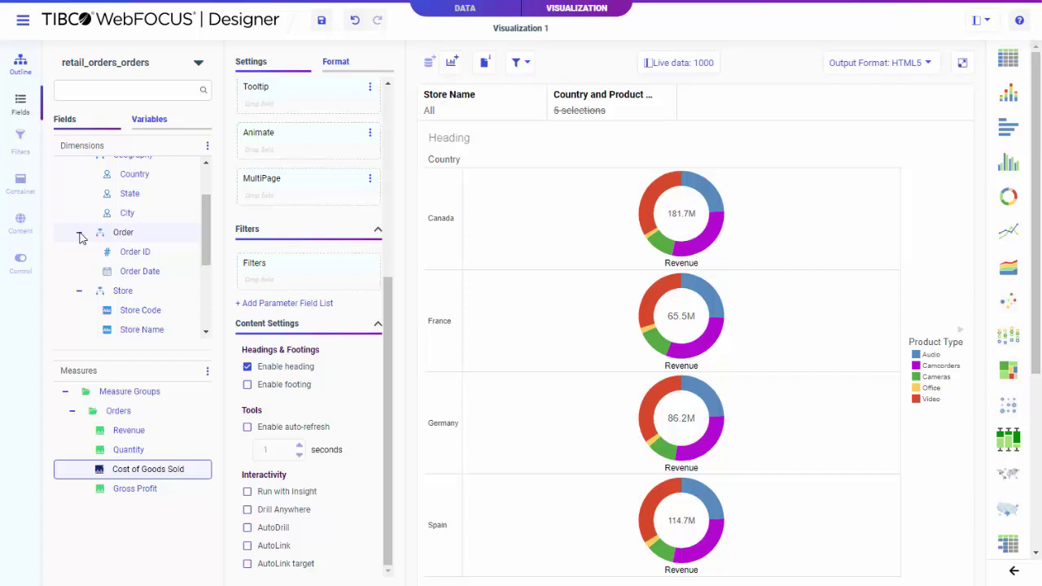
pyautogui.moveTo(130, 275); pyautogui.dragTo(700, 108)
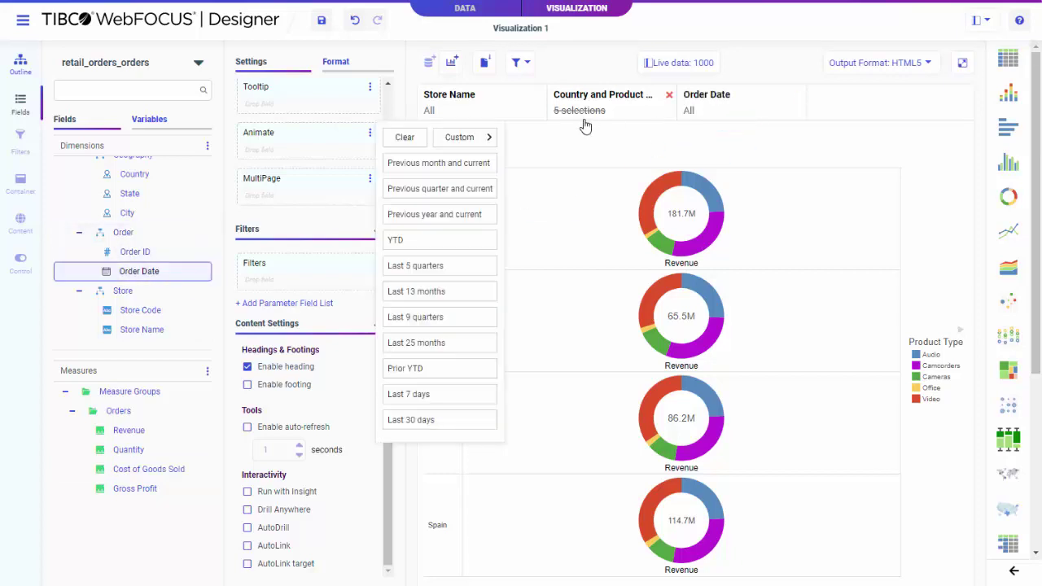
pyautogui.click(469, 145)
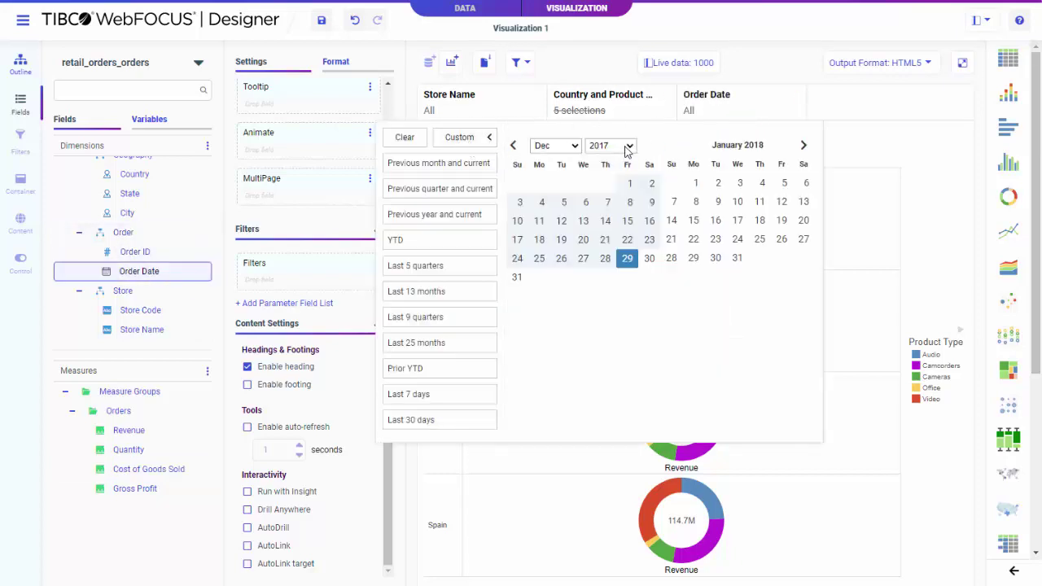
pyautogui.click(623, 146)
pyautogui.click(607, 244)
pyautogui.click(673, 182)
pyautogui.click(610, 145)
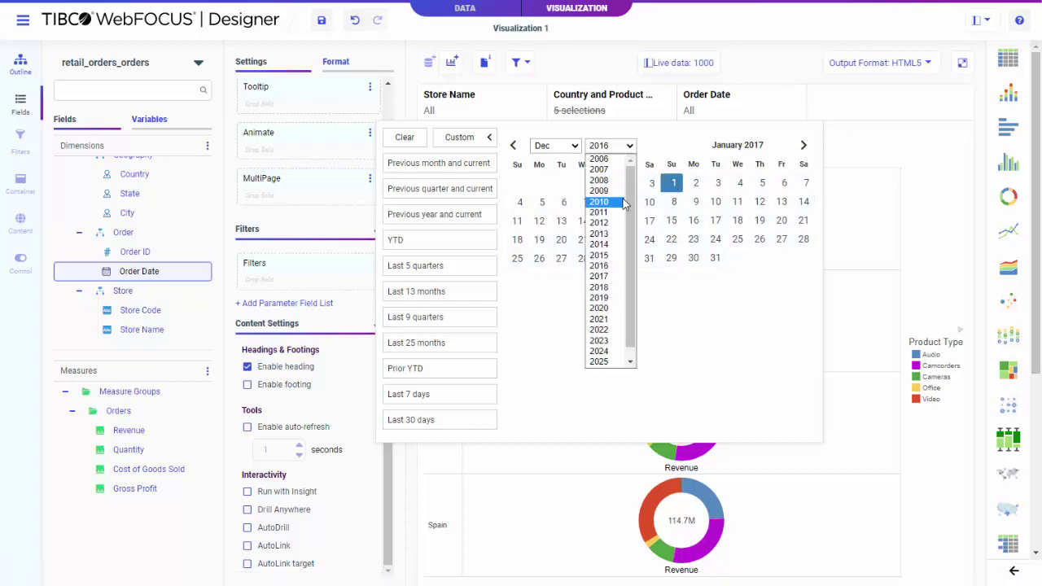
pyautogui.click(601, 276)
pyautogui.click(583, 258)
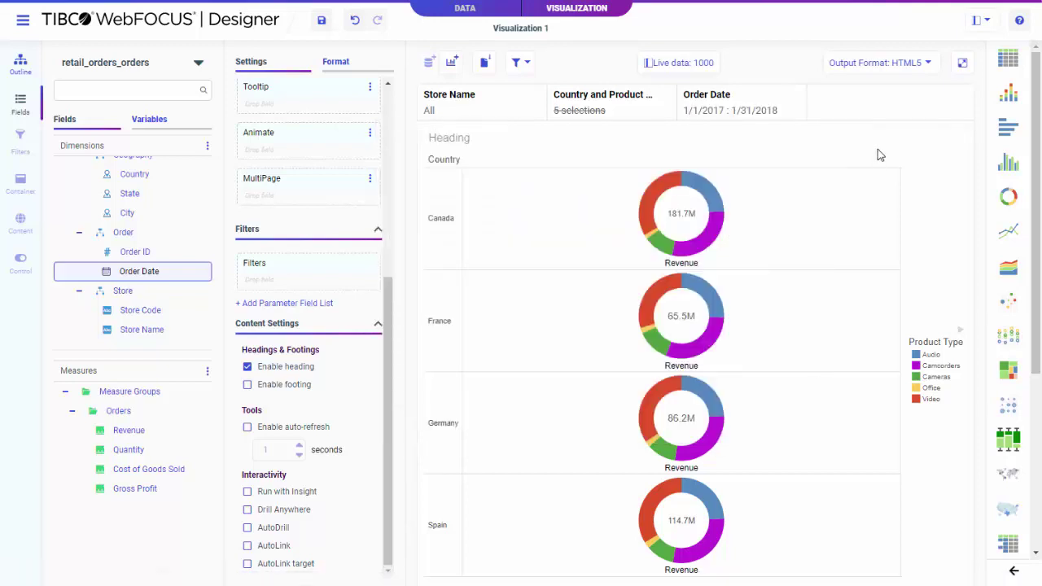
# Search store names for 'audio', apply the four matches, then clear that selection
pyautogui.click(489, 109)
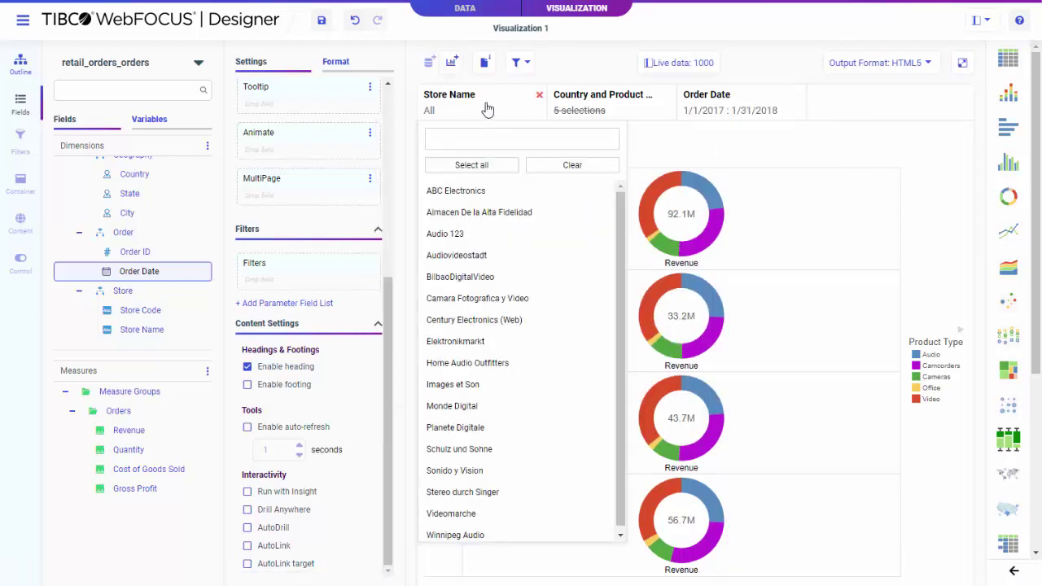
pyautogui.click(492, 135)
pyautogui.write('audio')
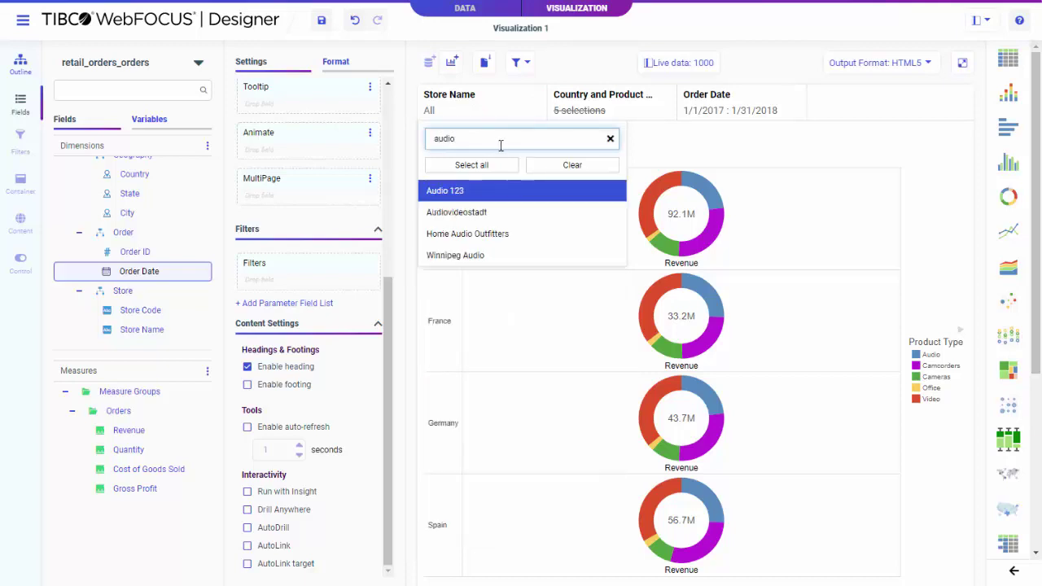
pyautogui.click(485, 165)
pyautogui.click(689, 135)
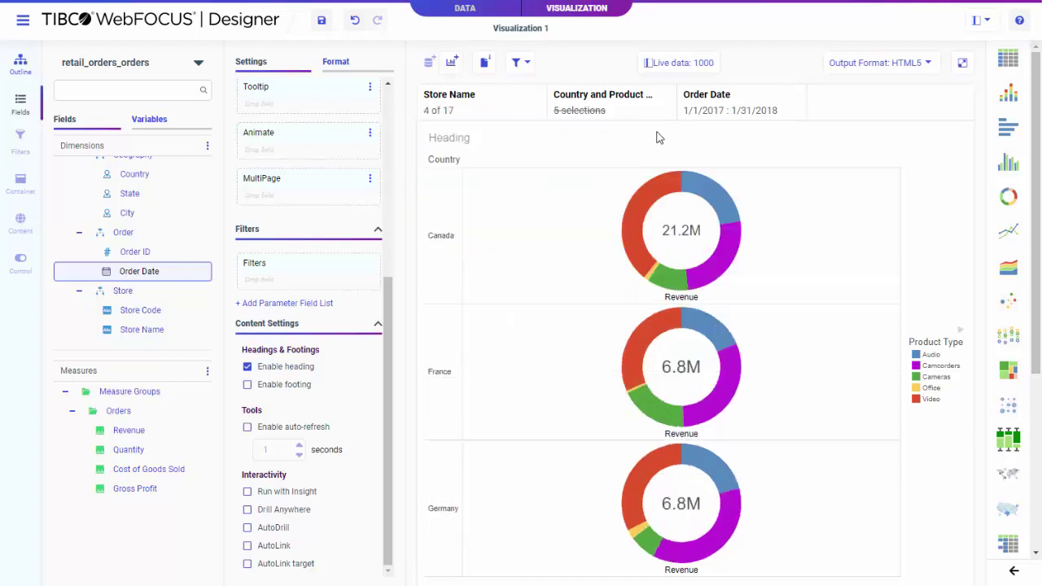
pyautogui.click(509, 104)
pyautogui.click(570, 165)
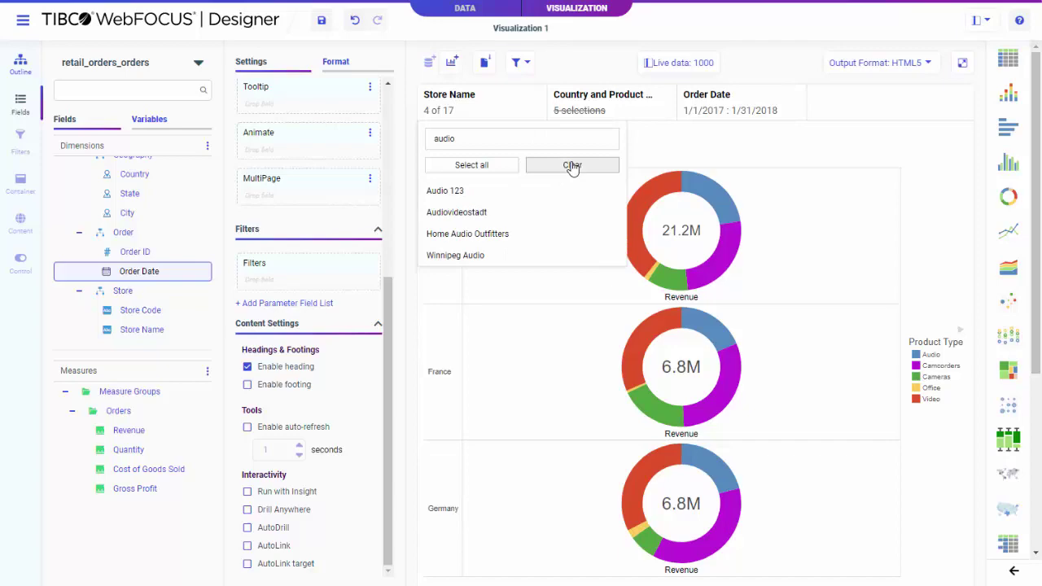
# Add a Quantity range-of-values filter with a maximum of 500
pyautogui.moveTo(126, 452); pyautogui.dragTo(333, 274)
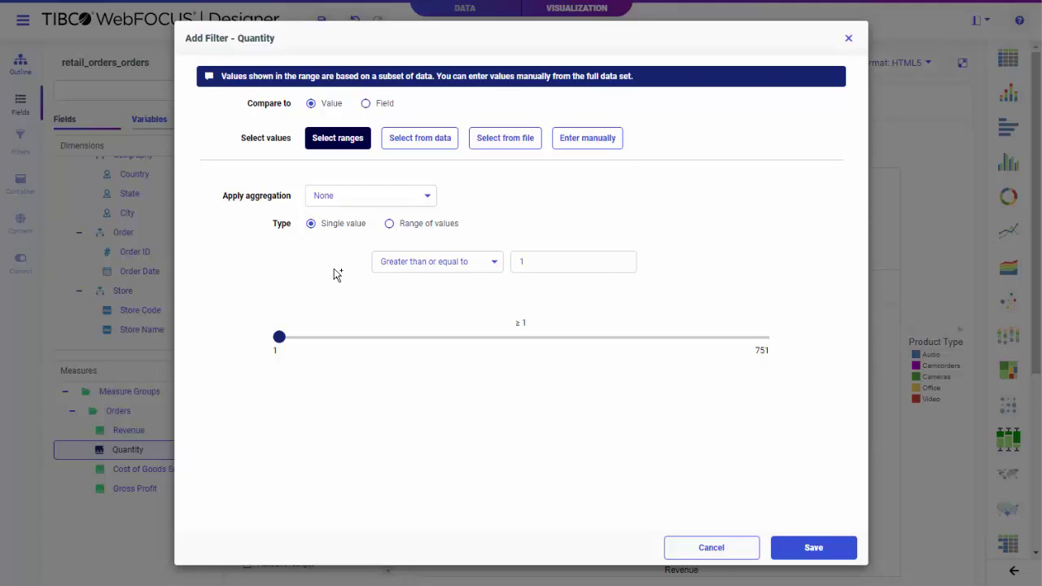
pyautogui.click(416, 231)
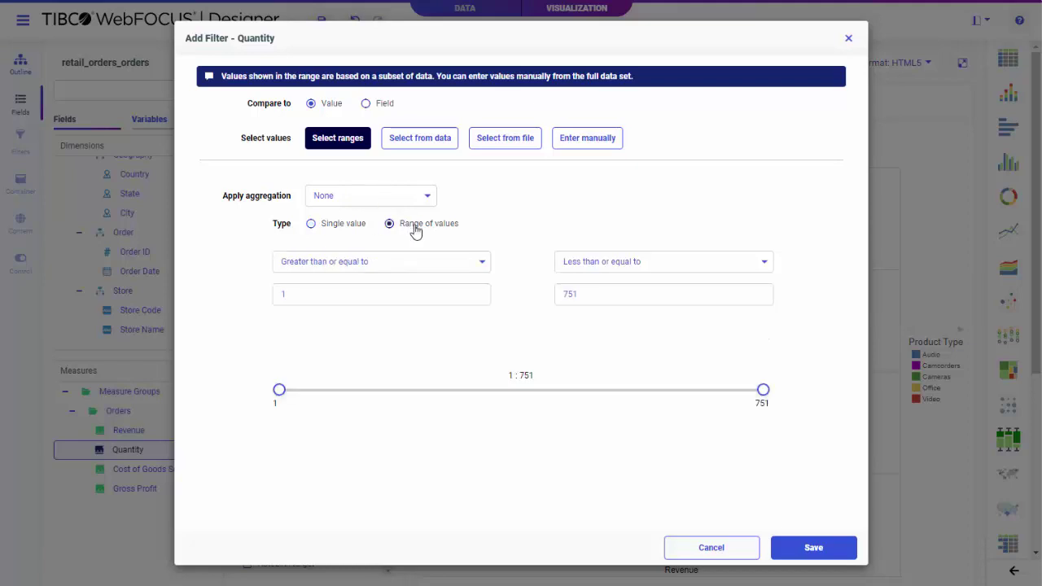
pyautogui.moveTo(583, 291); pyautogui.dragTo(536, 300)
pyautogui.write('500')
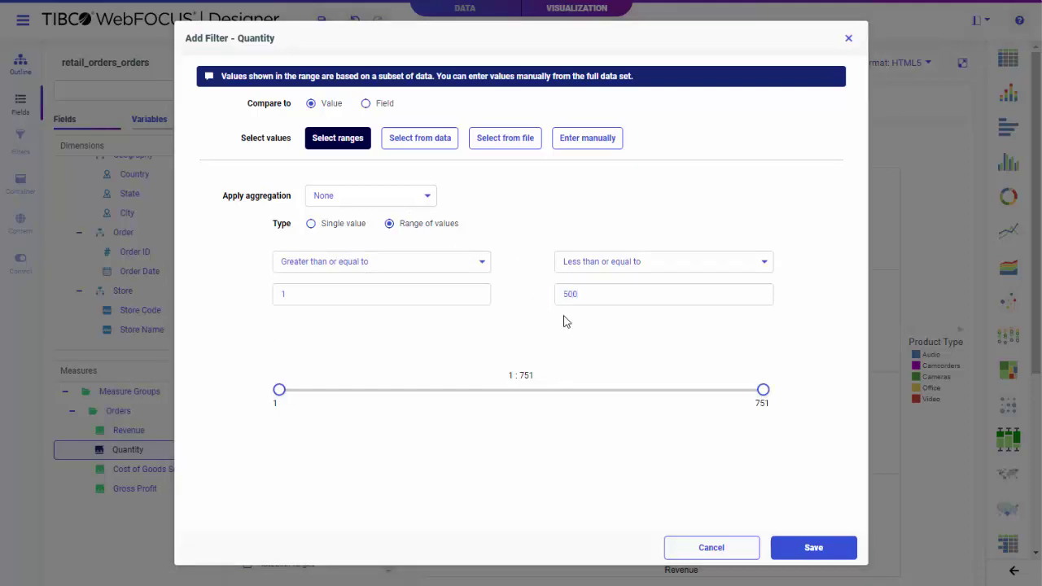
pyautogui.click(812, 549)
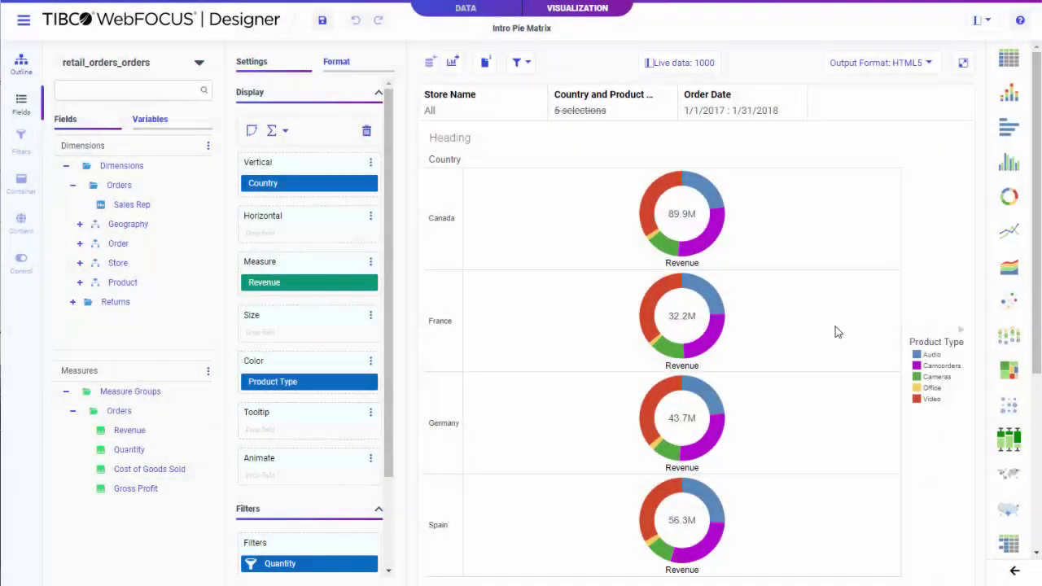
# Run a preview of the report with the prompts submitted, then close it
pyautogui.click(964, 63)
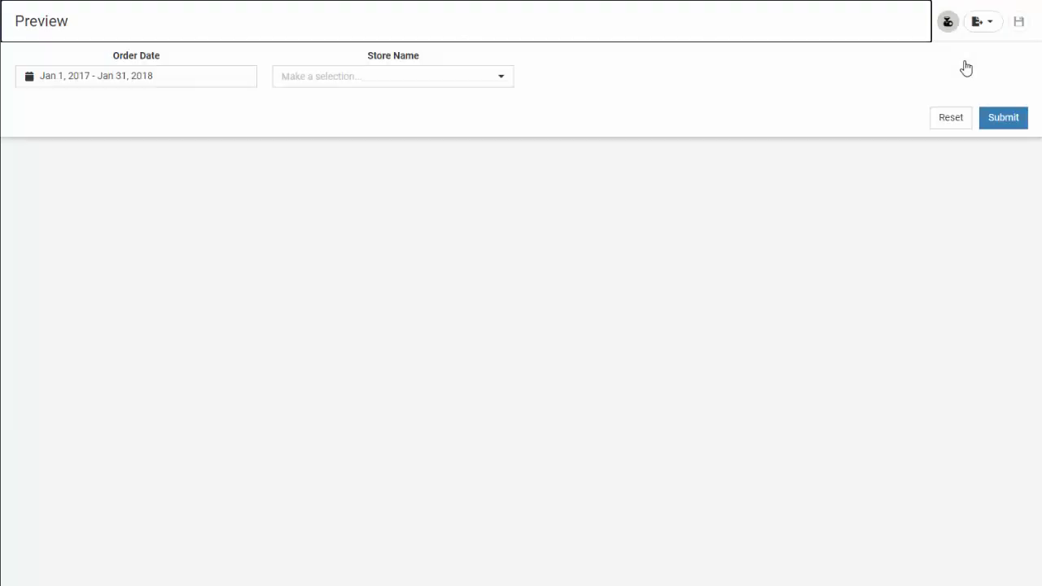
pyautogui.click(997, 122)
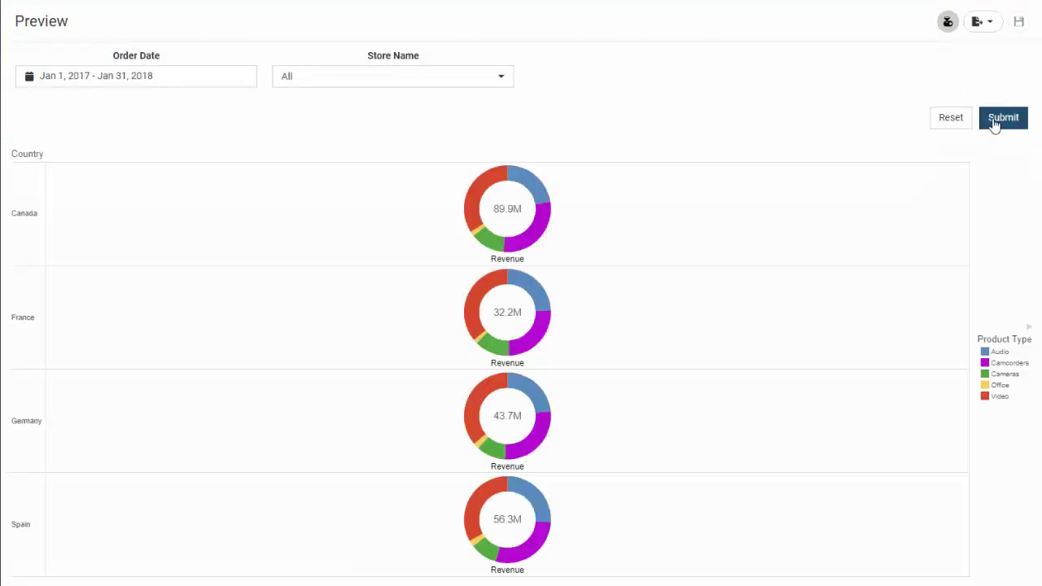
pyautogui.moveTo(535, 189)
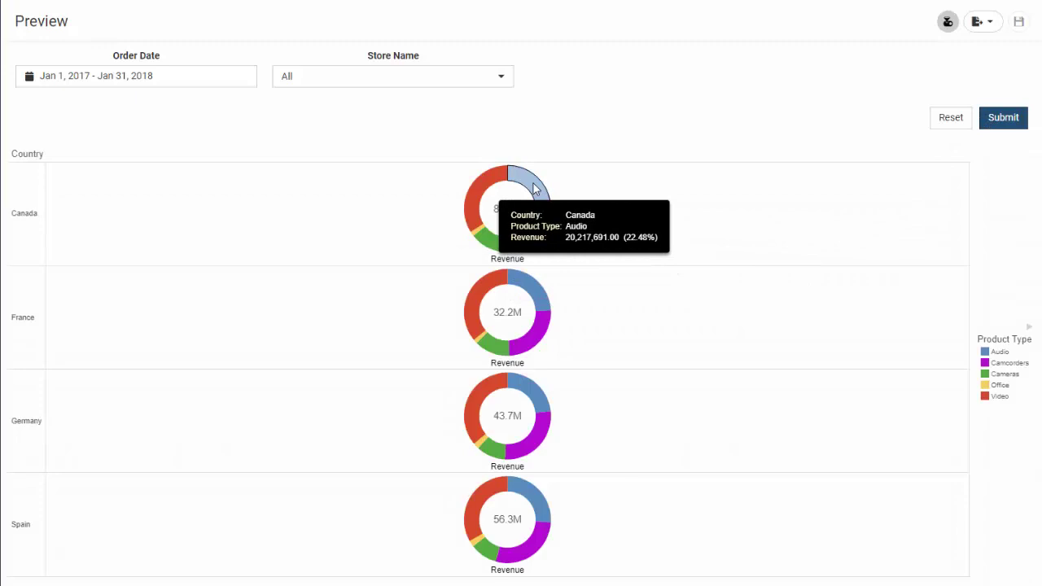
pyautogui.click(947, 21)
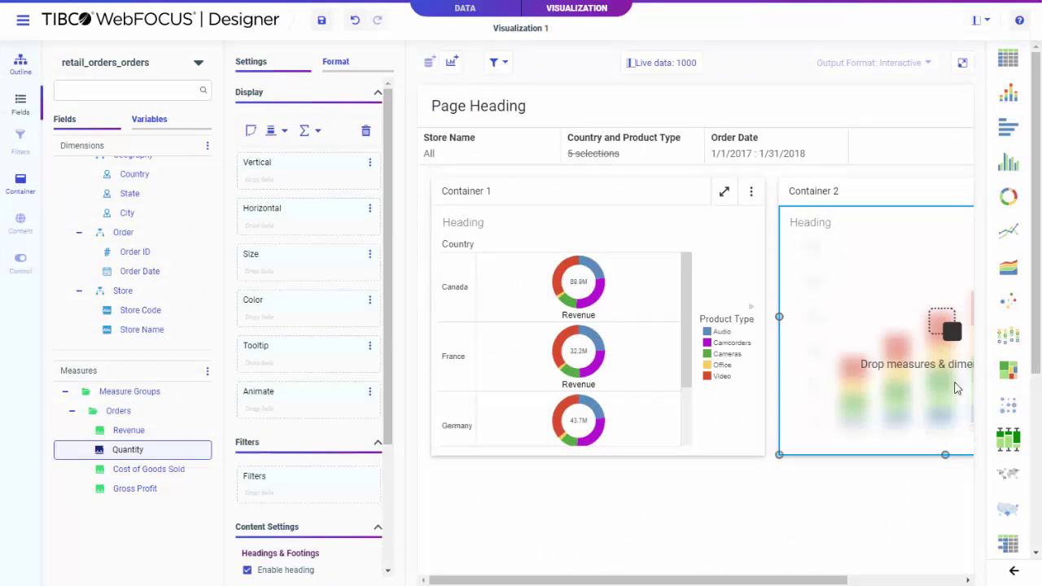
# Make Container 2 a table with Country and City rows and Quantity and Revenue summaries
pyautogui.click(1003, 550)
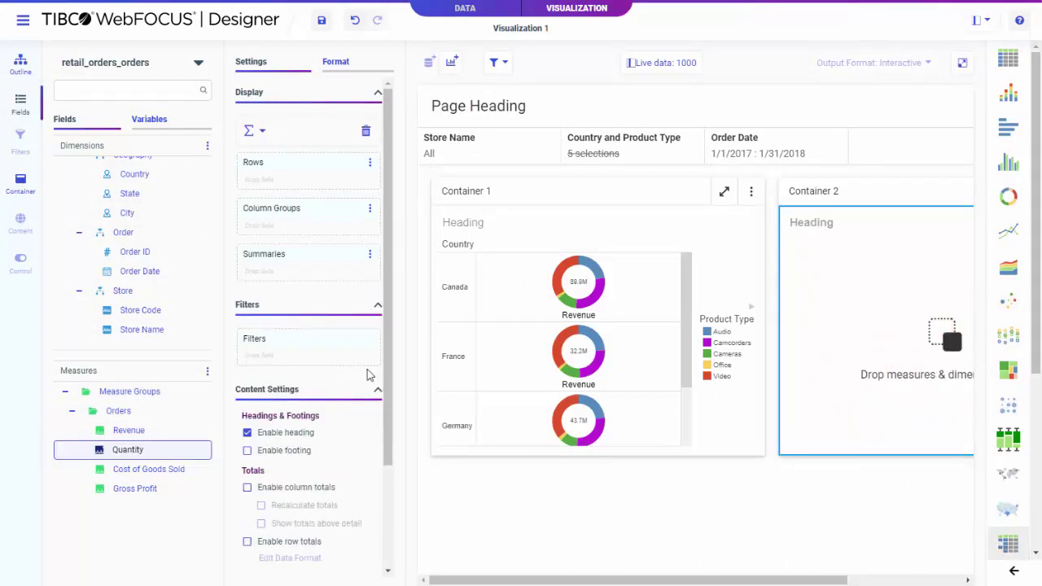
pyautogui.scroll(1, 132, 234)
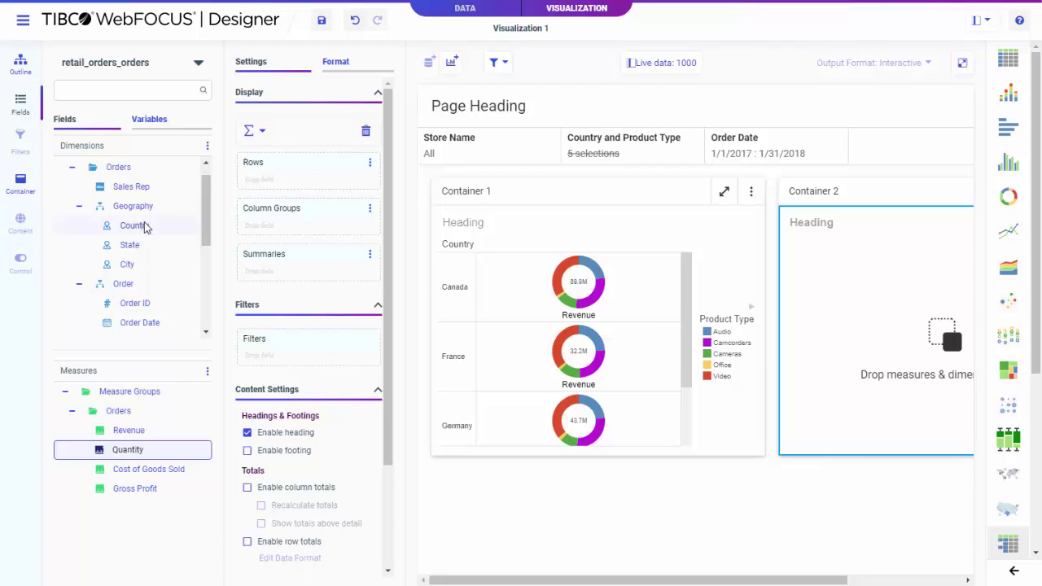
pyautogui.doubleClick(145, 228)
pyautogui.scroll(-1, 145, 228)
pyautogui.click(137, 201)
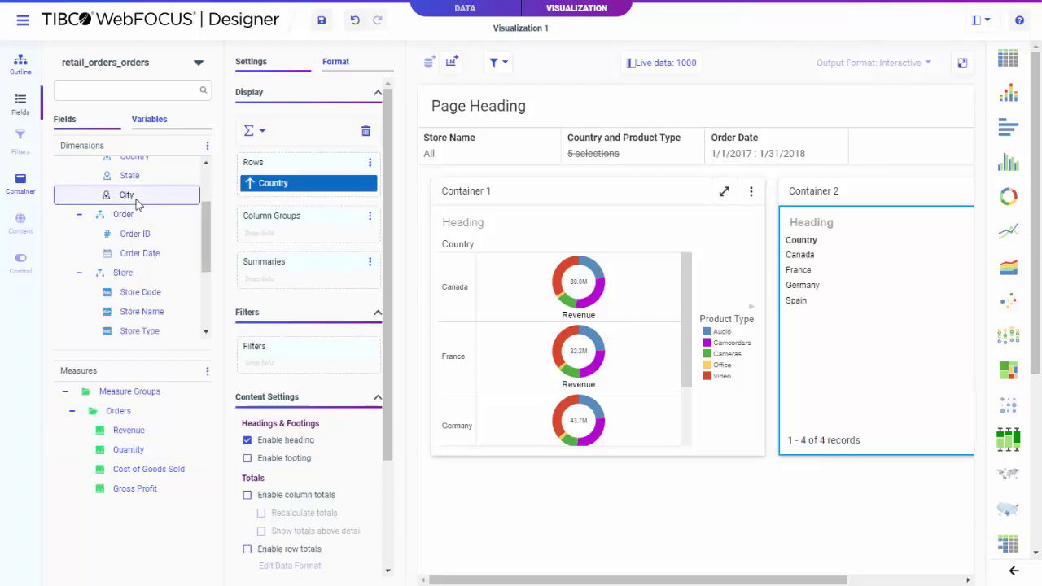
pyautogui.doubleClick(137, 203)
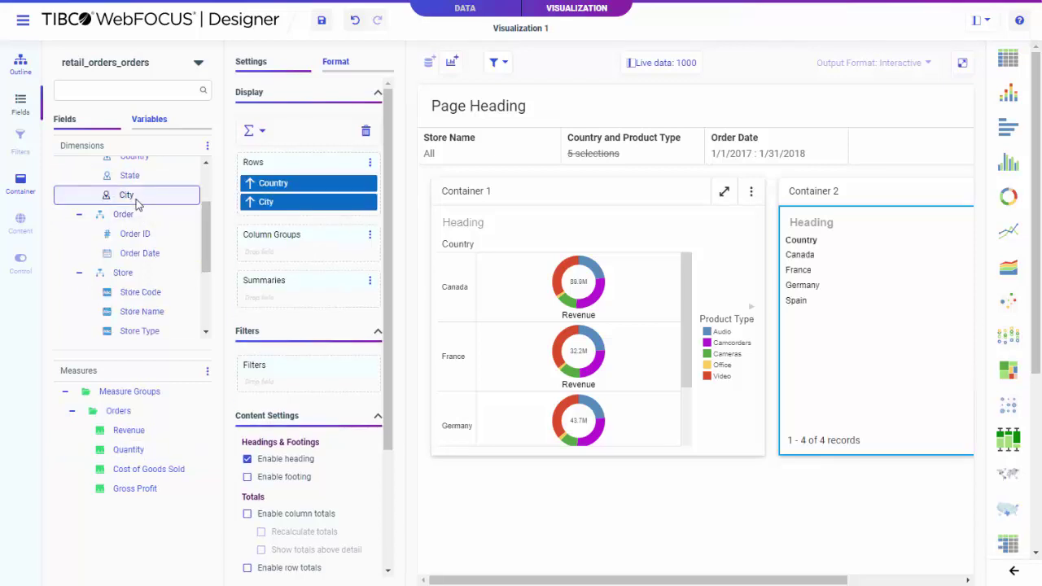
pyautogui.doubleClick(142, 451)
pyautogui.click(144, 431)
pyautogui.doubleClick(144, 430)
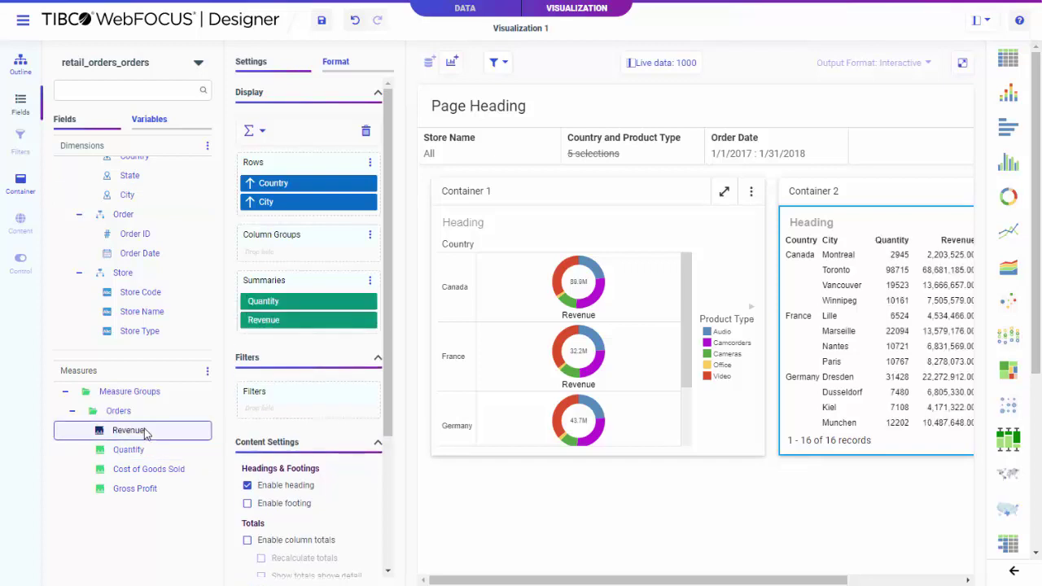
pyautogui.scroll(3, 138, 309)
# Drop Country onto Container 2 and add it as a new tab
pyautogui.moveTo(132, 243); pyautogui.dragTo(467, 463)
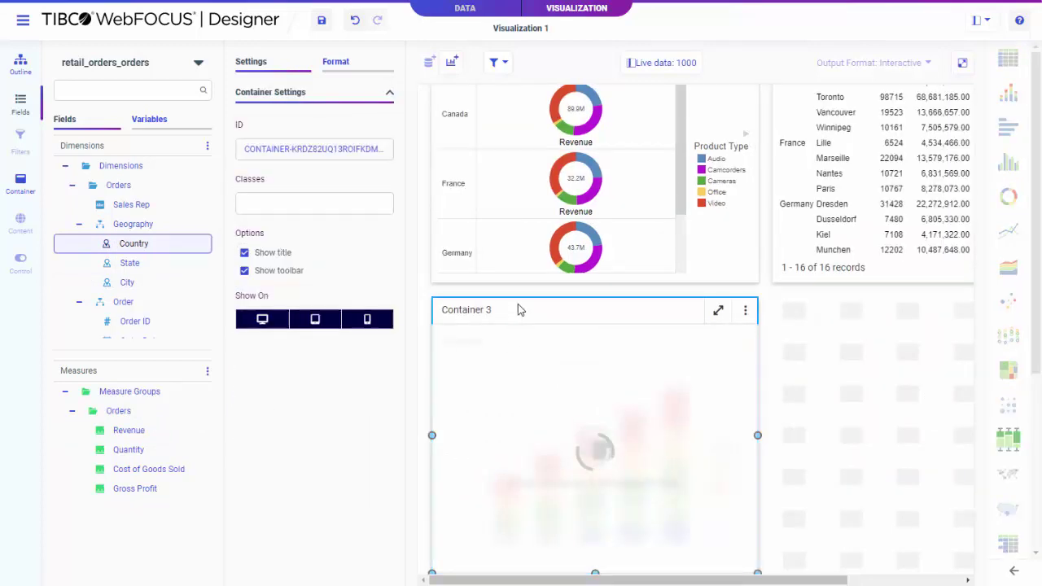
pyautogui.moveTo(132, 249); pyautogui.dragTo(825, 198)
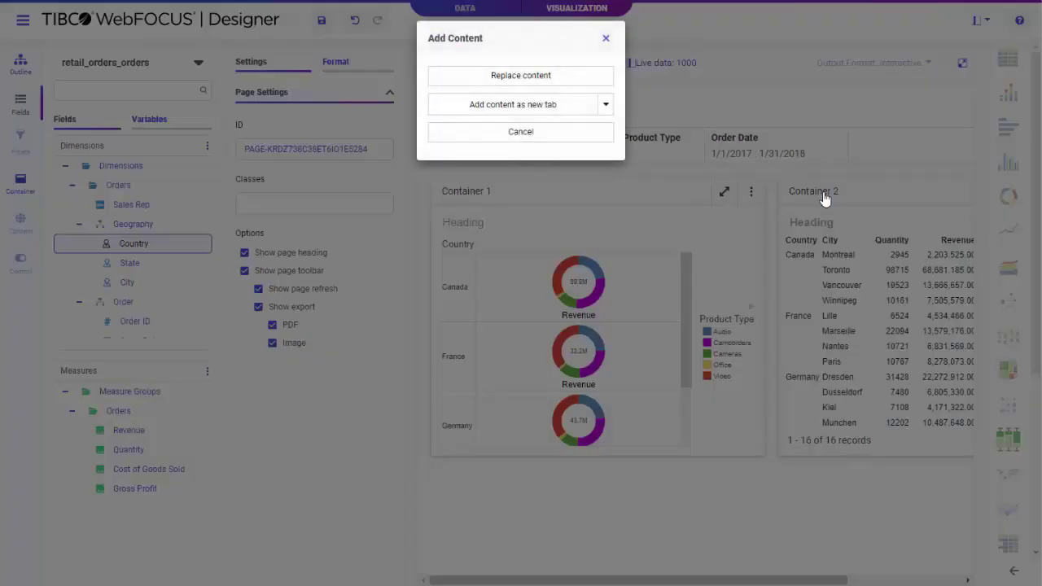
pyautogui.click(544, 103)
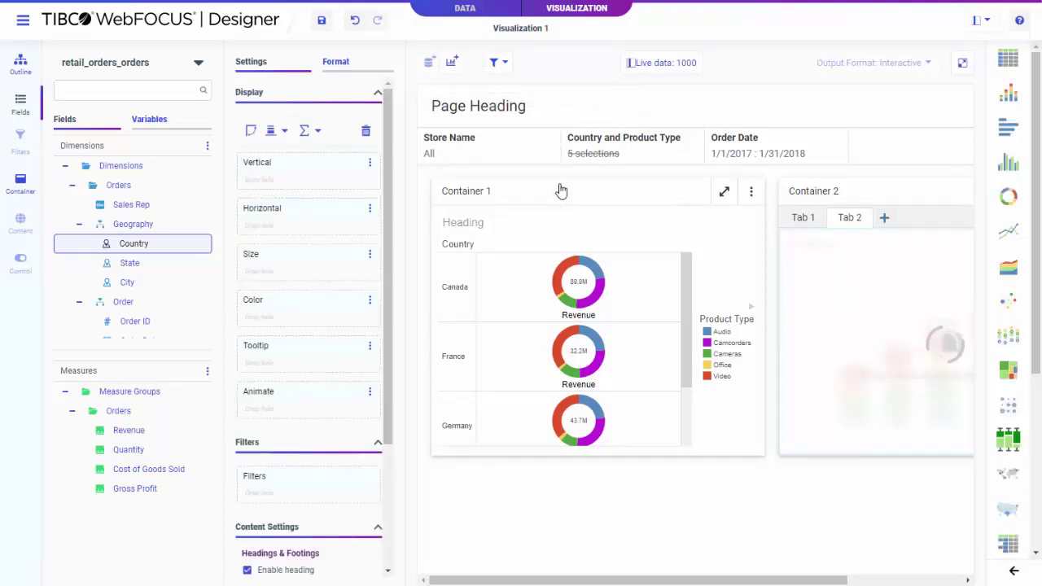
# Chart Quantity by Country in Tab 2, then review page settings and Tab 1 options in Outline
pyautogui.doubleClick(128, 450)
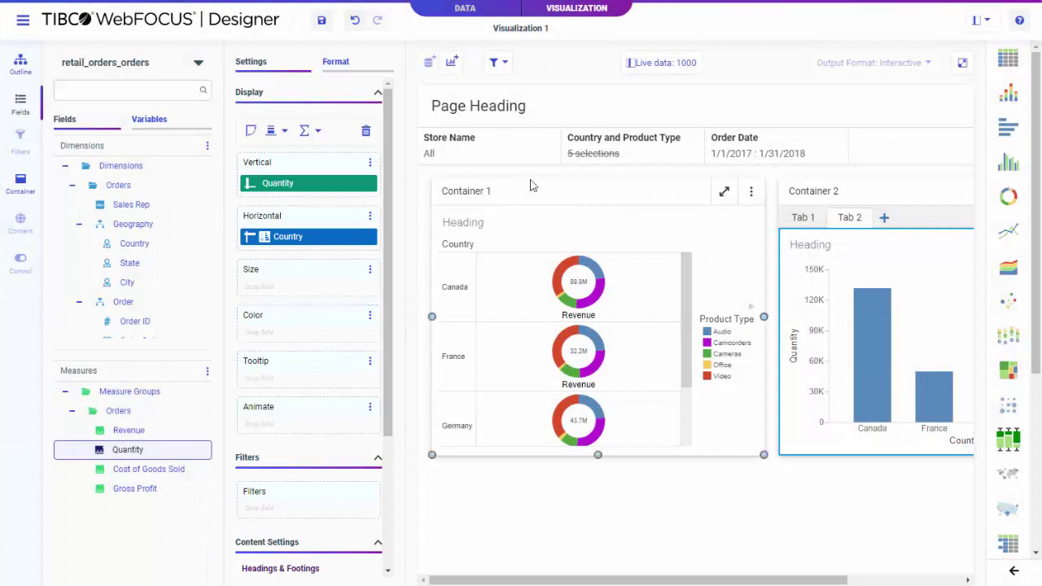
pyautogui.click(496, 91)
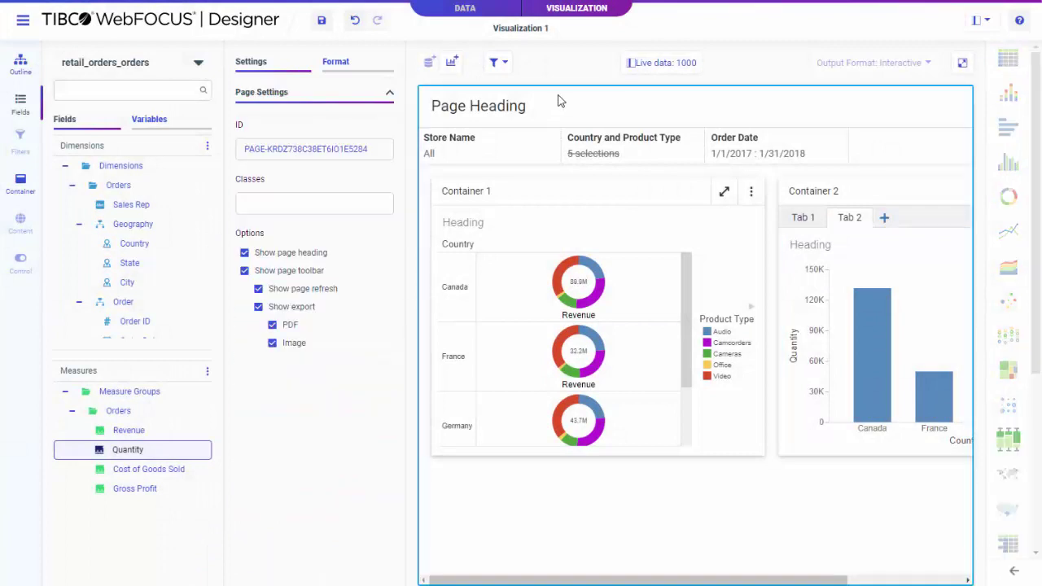
pyautogui.click(359, 65)
pyautogui.click(280, 70)
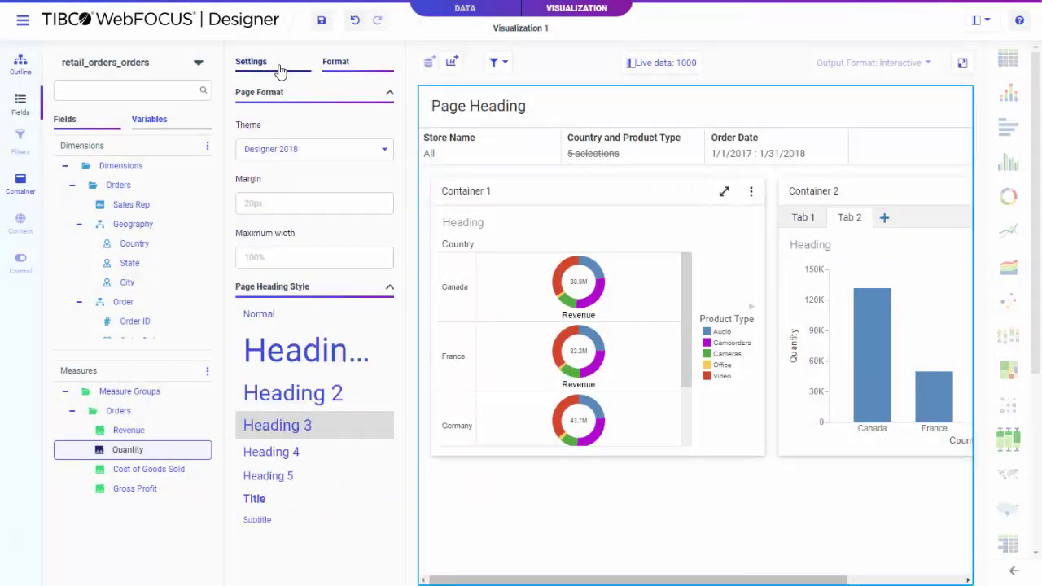
pyautogui.click(548, 193)
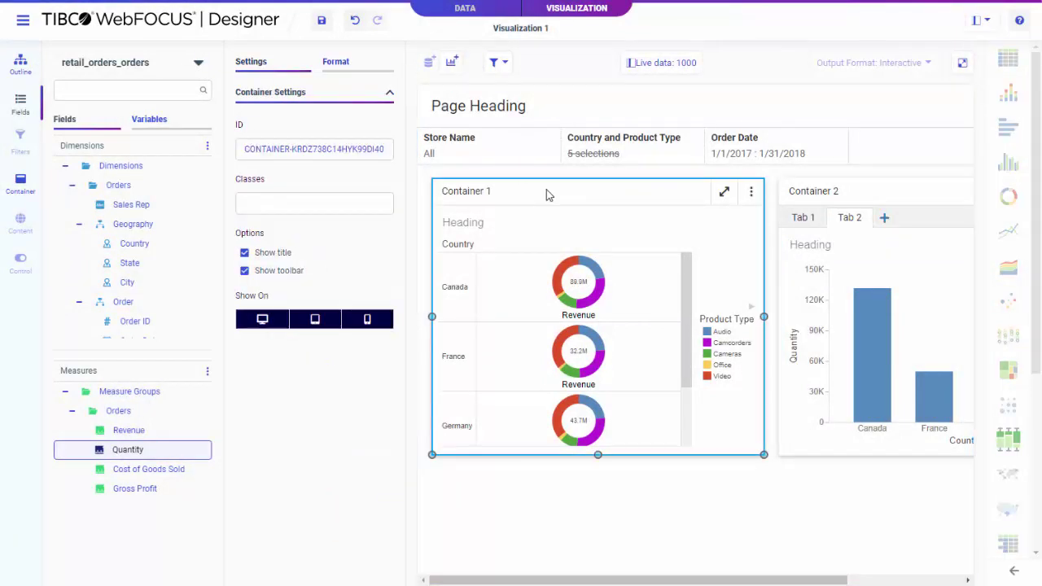
pyautogui.click(25, 70)
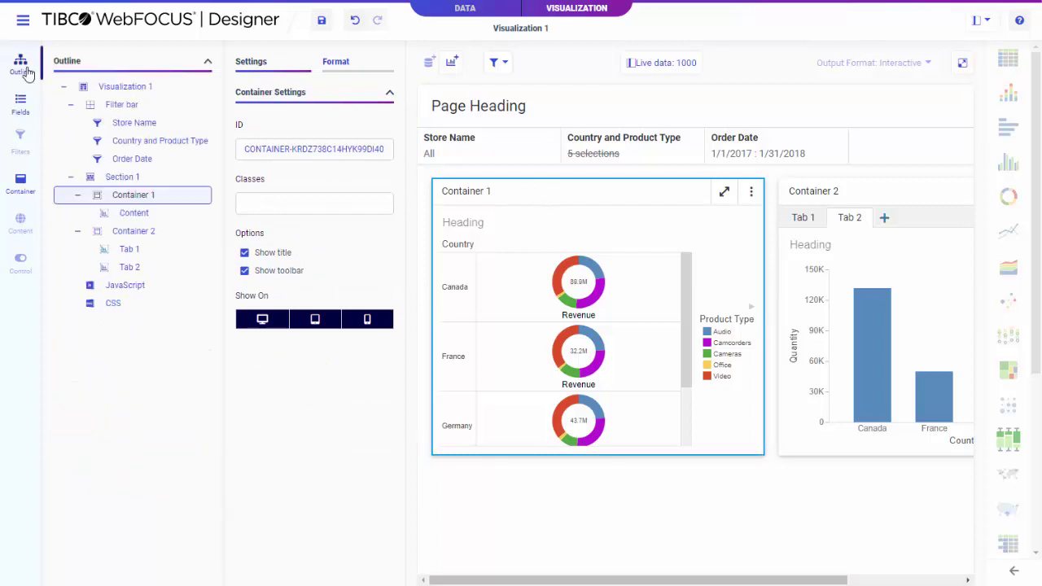
pyautogui.rightClick(143, 251)
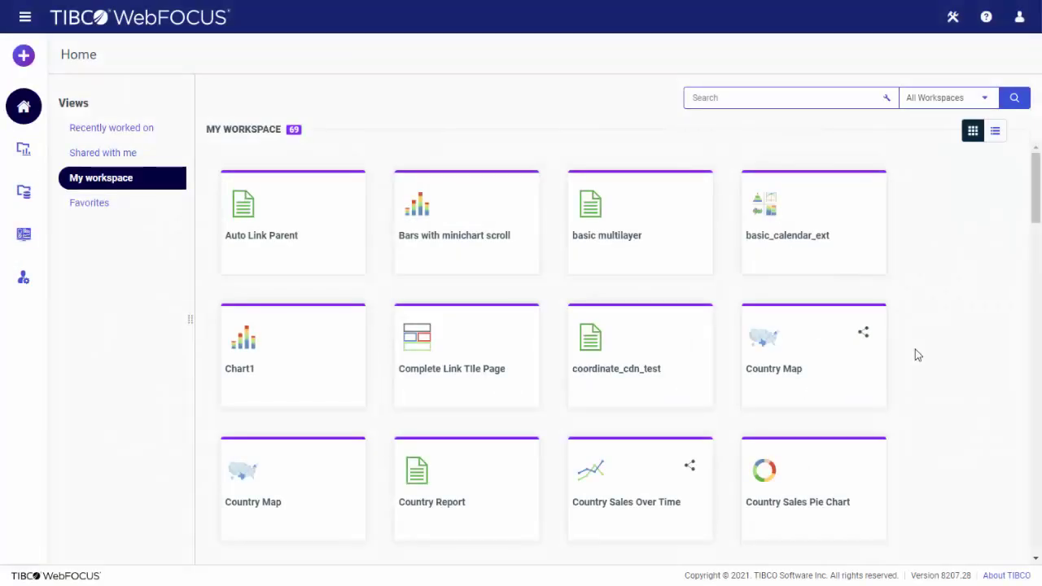
# Start a blank assembled page, place the Intro Pie Matrix chart on it, and list its filters
pyautogui.click(24, 56)
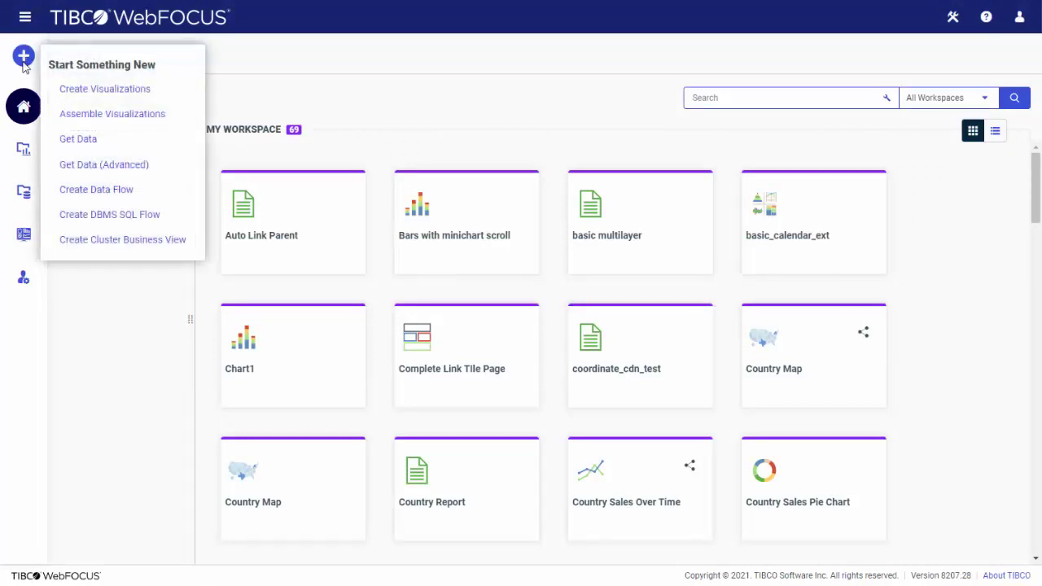
pyautogui.click(129, 115)
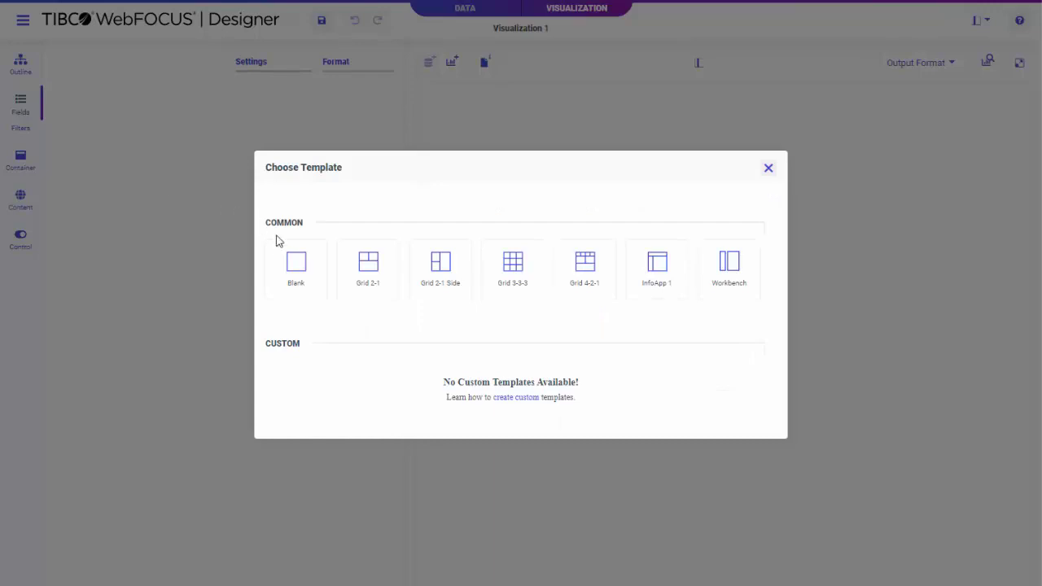
pyautogui.click(302, 266)
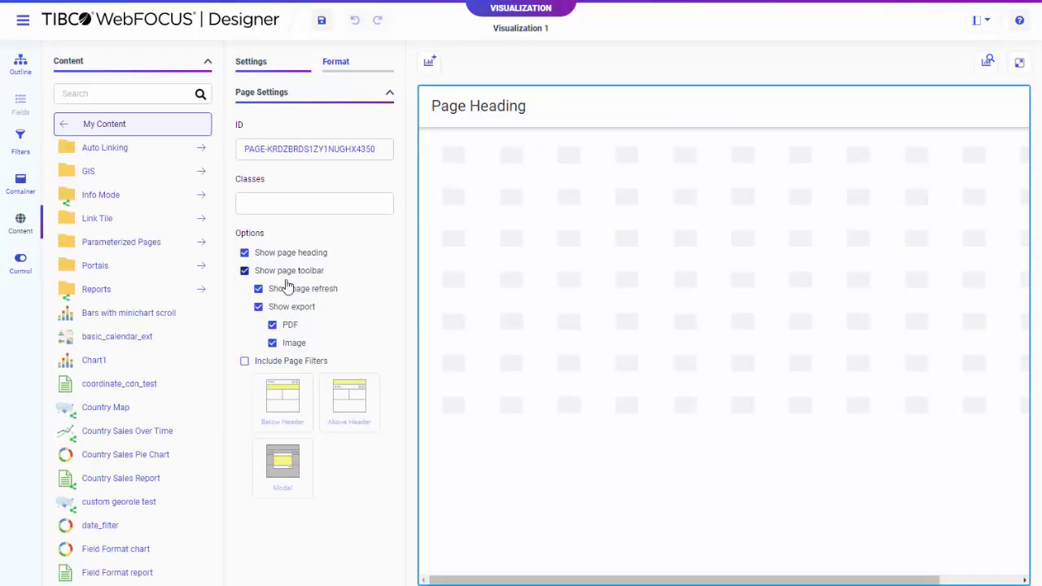
pyautogui.scroll(-5, 175, 274)
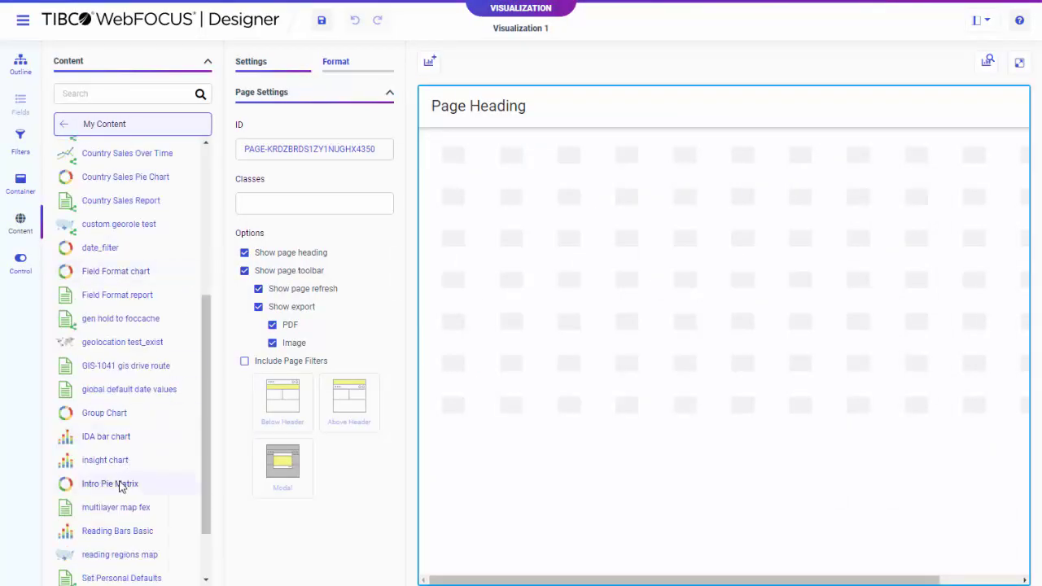
pyautogui.moveTo(119, 487); pyautogui.dragTo(465, 329)
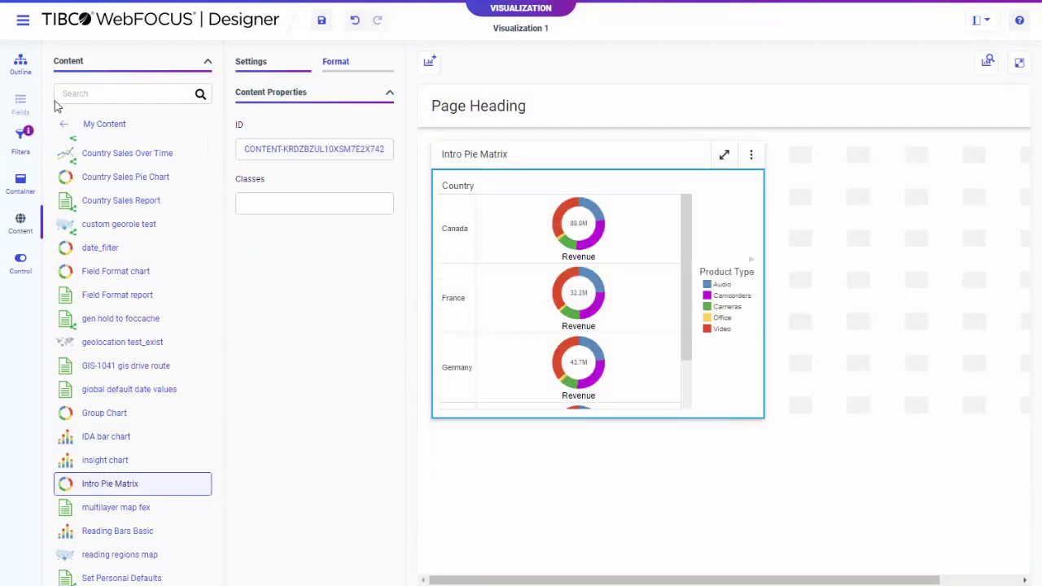
pyautogui.click(22, 135)
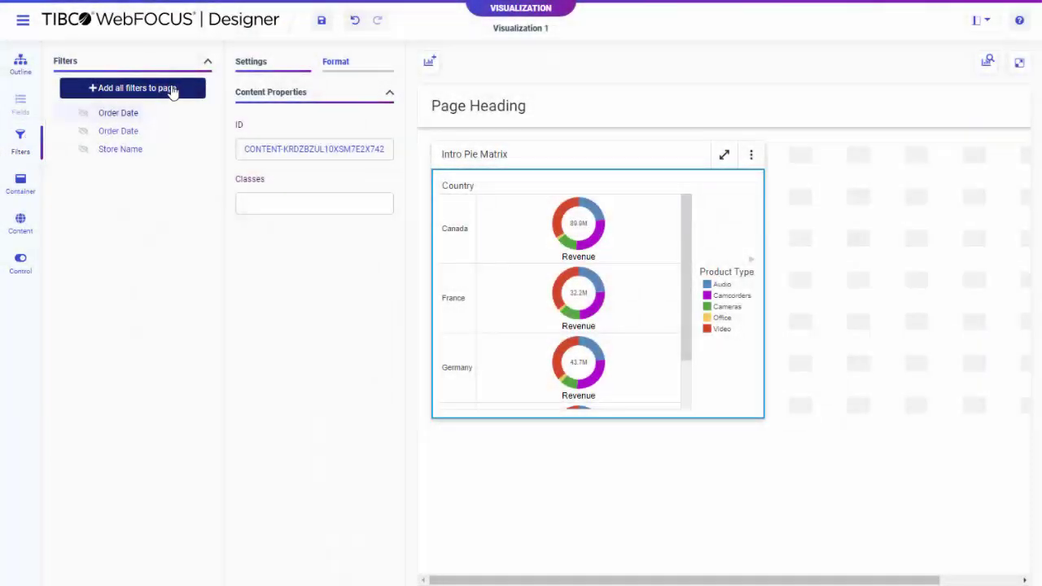
# Add all page filters (Order Date, Store Name) and a tab container holding the Field Format report
pyautogui.click(173, 88)
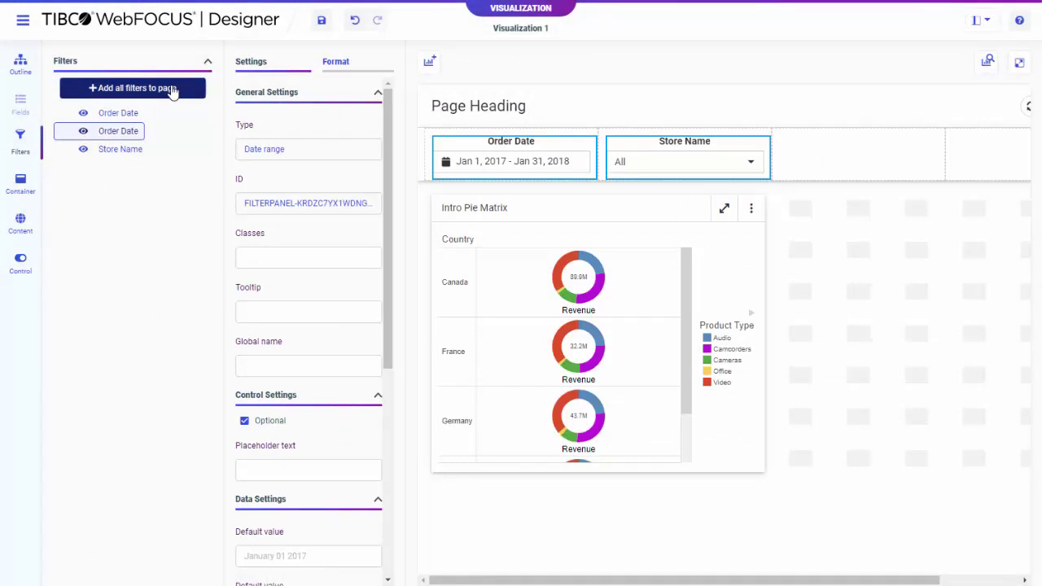
pyautogui.click(22, 184)
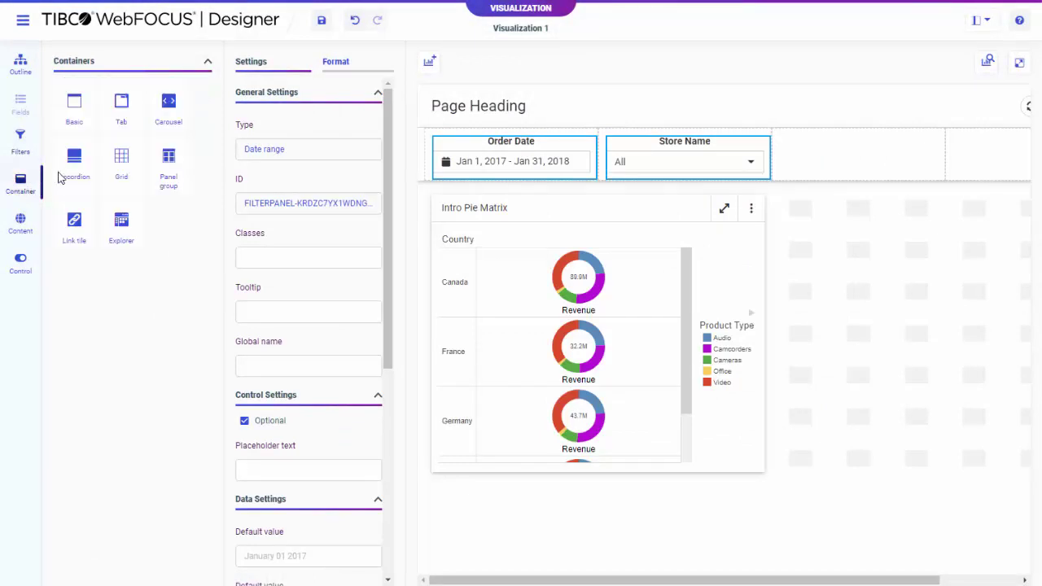
pyautogui.moveTo(121, 104); pyautogui.dragTo(839, 269)
pyautogui.click(22, 224)
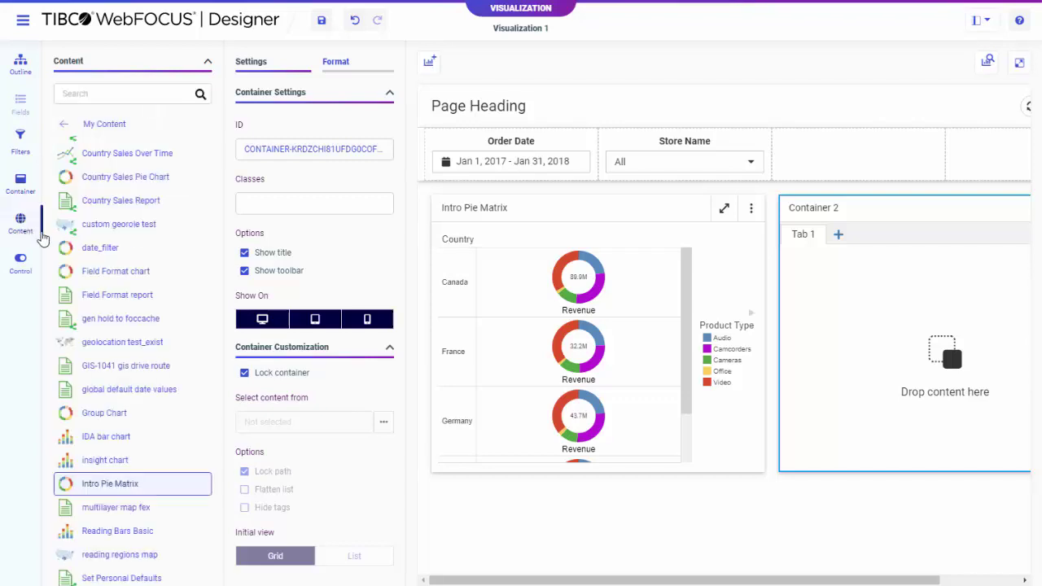
pyautogui.moveTo(109, 295); pyautogui.dragTo(901, 330)
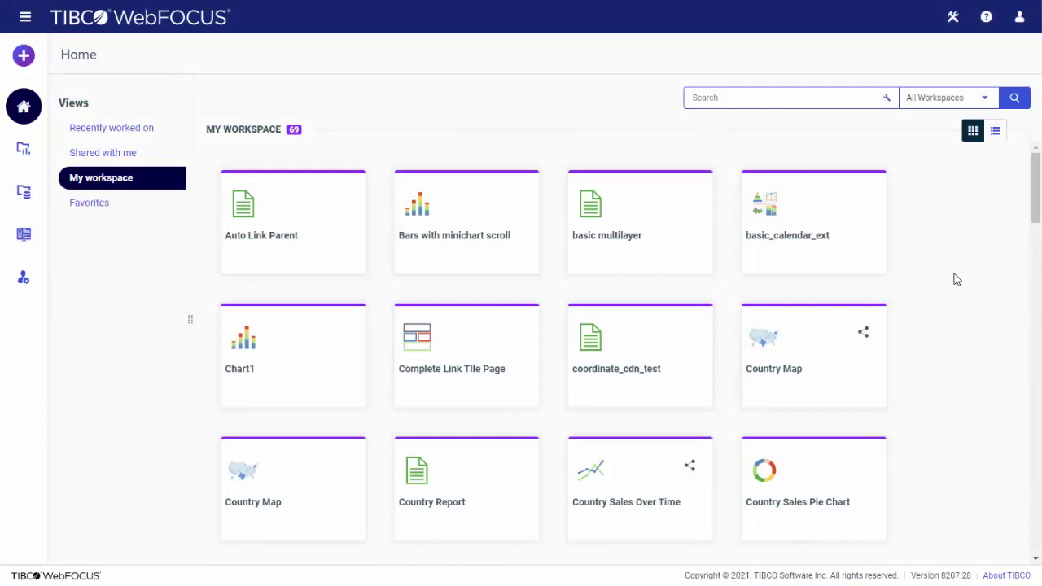
# Go to the My Content folder in My Workspace
pyautogui.click(24, 149)
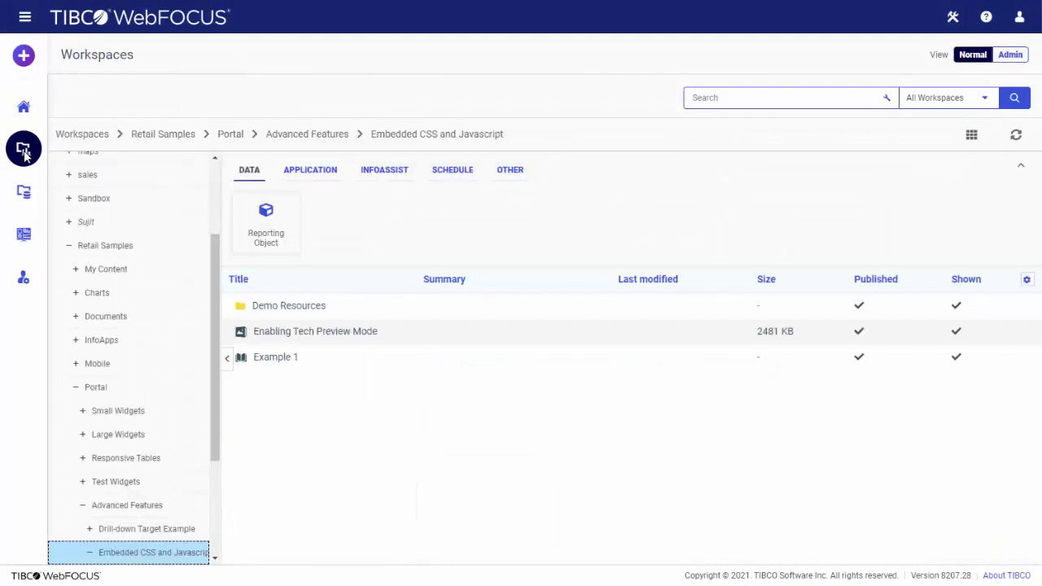
pyautogui.scroll(3, 147, 282)
pyautogui.click(117, 192)
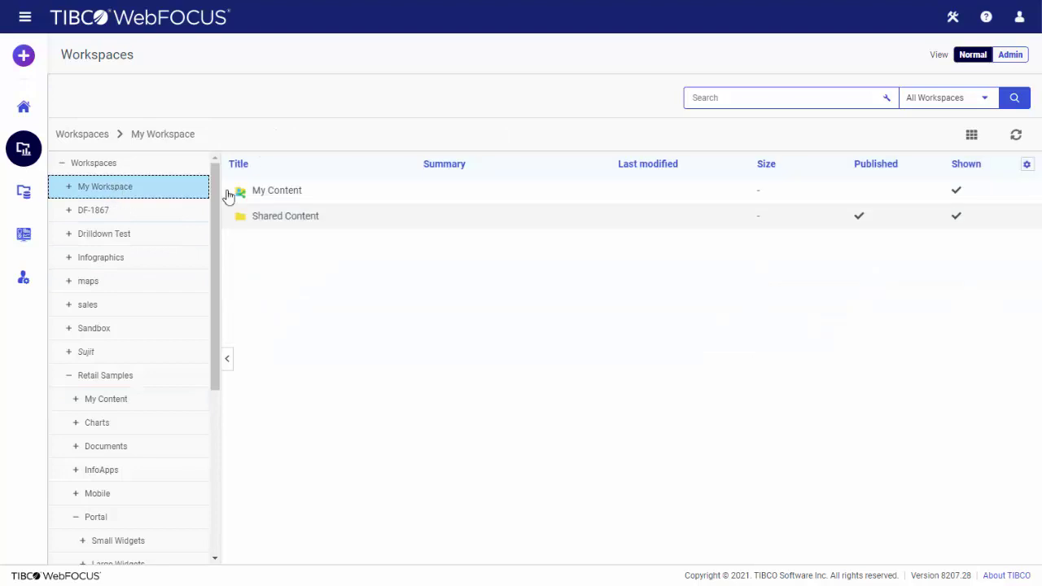
pyautogui.doubleClick(296, 195)
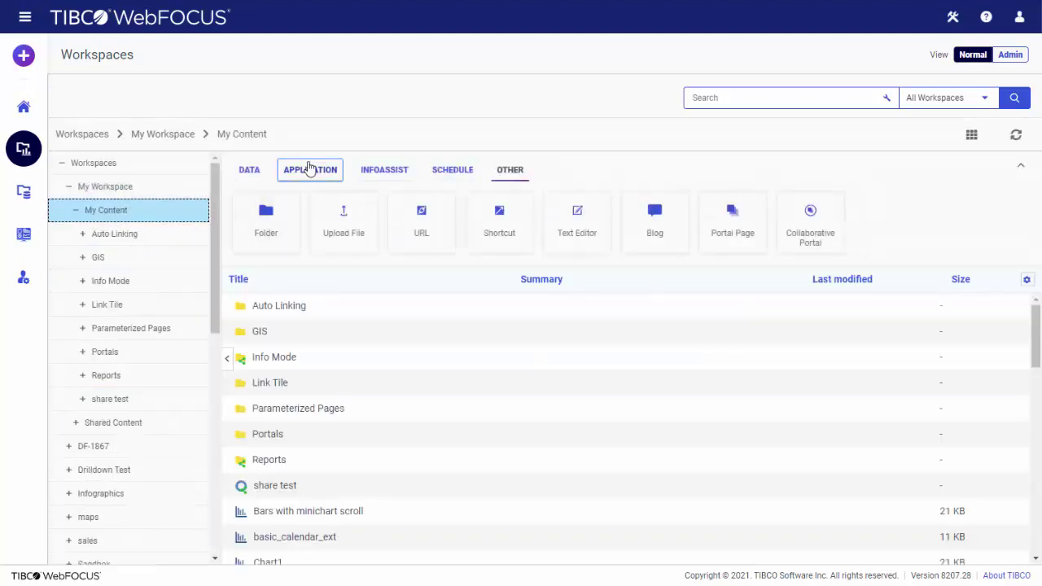
# Create a portal titled Intro Portal with alias 'intro' and the top-navigation layout
pyautogui.click(310, 168)
pyautogui.click(275, 232)
pyautogui.write('Intro Portal')
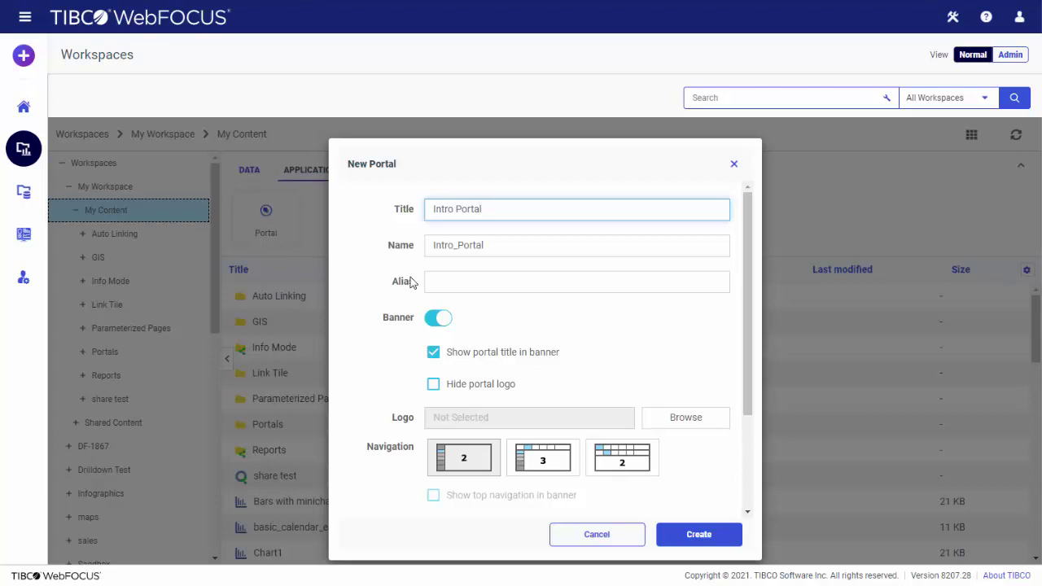
pyautogui.click(463, 282)
pyautogui.write('intro')
pyautogui.scroll(-3, 464, 281)
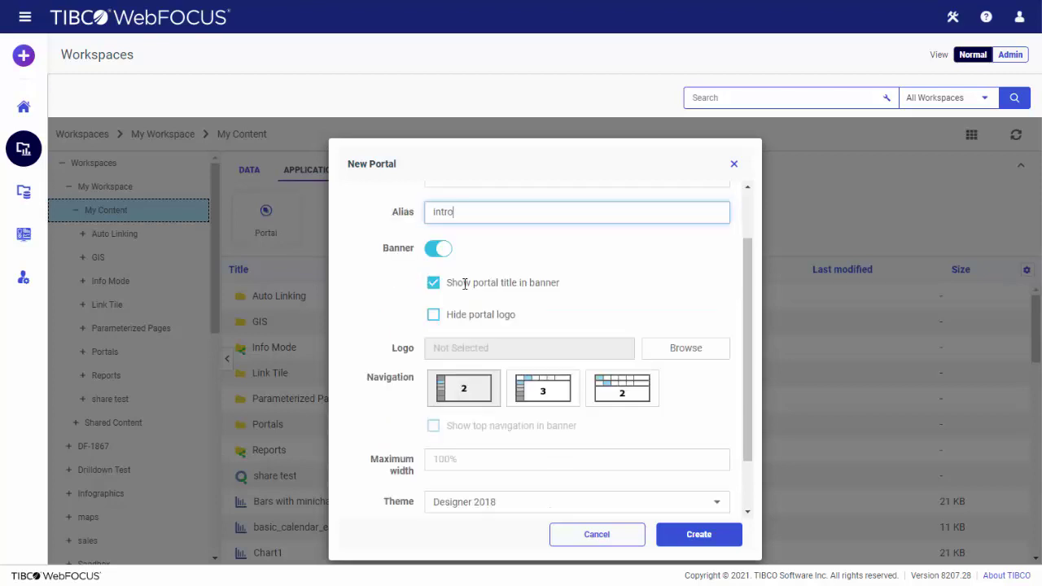
pyautogui.click(559, 338)
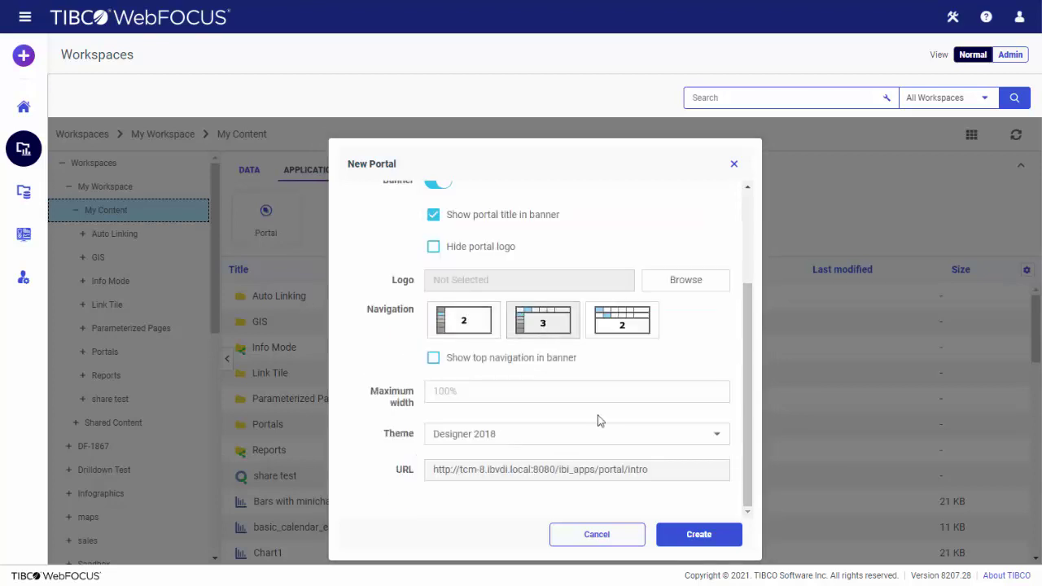
pyautogui.click(699, 535)
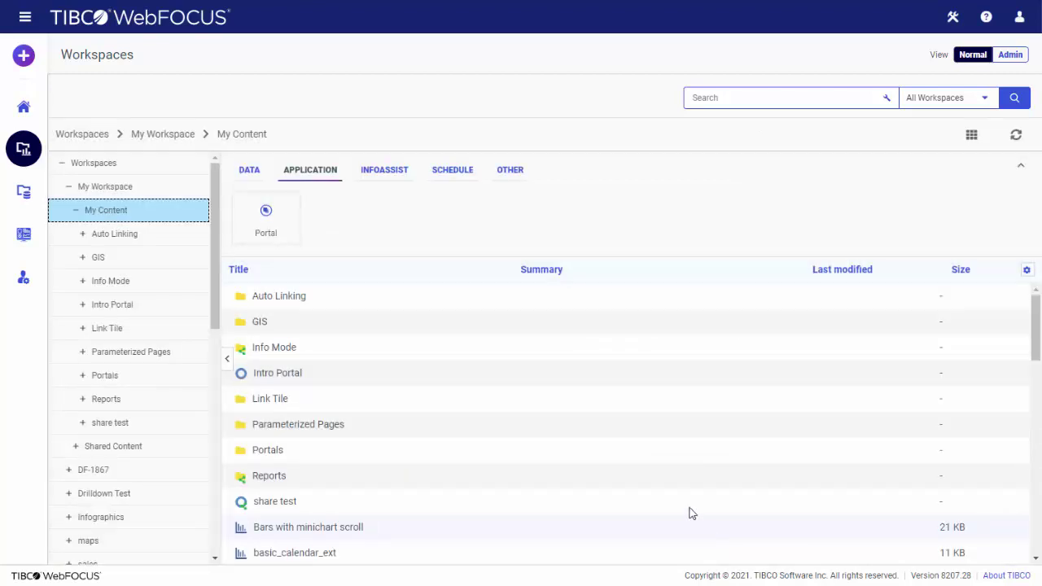
# Add shortcuts to Intro Assembled Page and Country Sales Summary inside Intro Portal
pyautogui.doubleClick(390, 372)
pyautogui.click(345, 213)
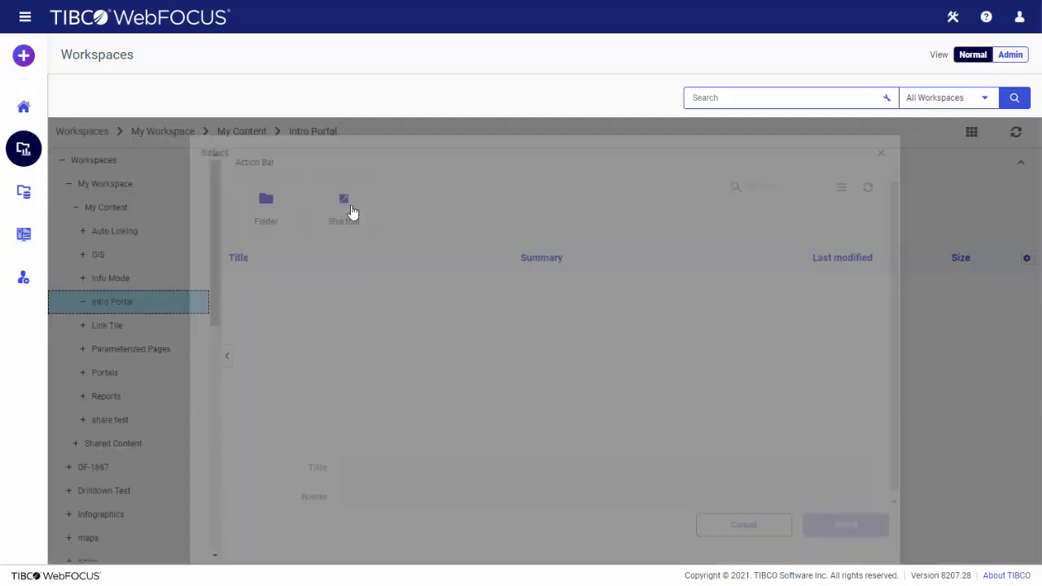
pyautogui.doubleClick(633, 330)
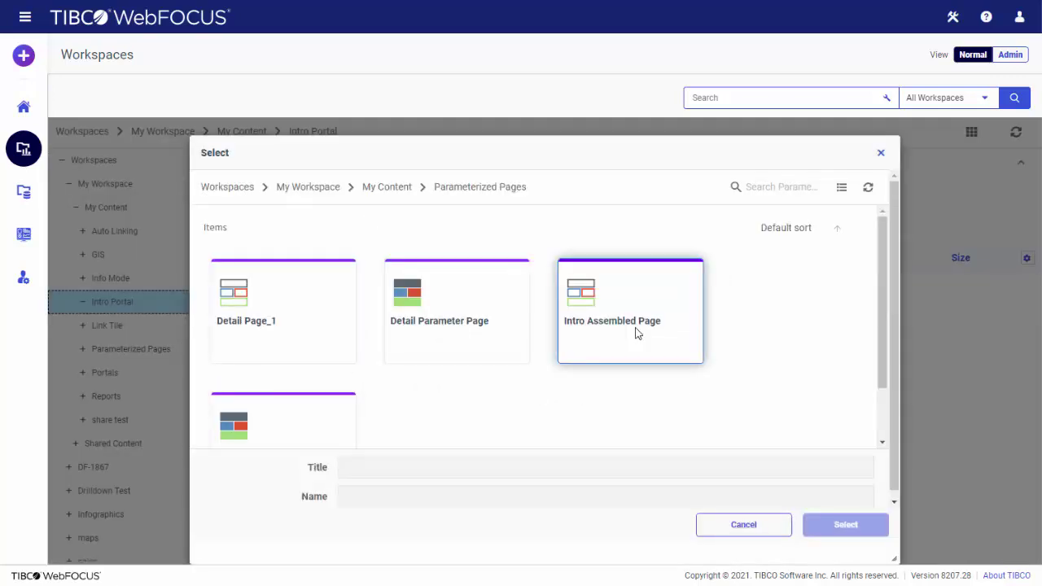
pyautogui.doubleClick(635, 333)
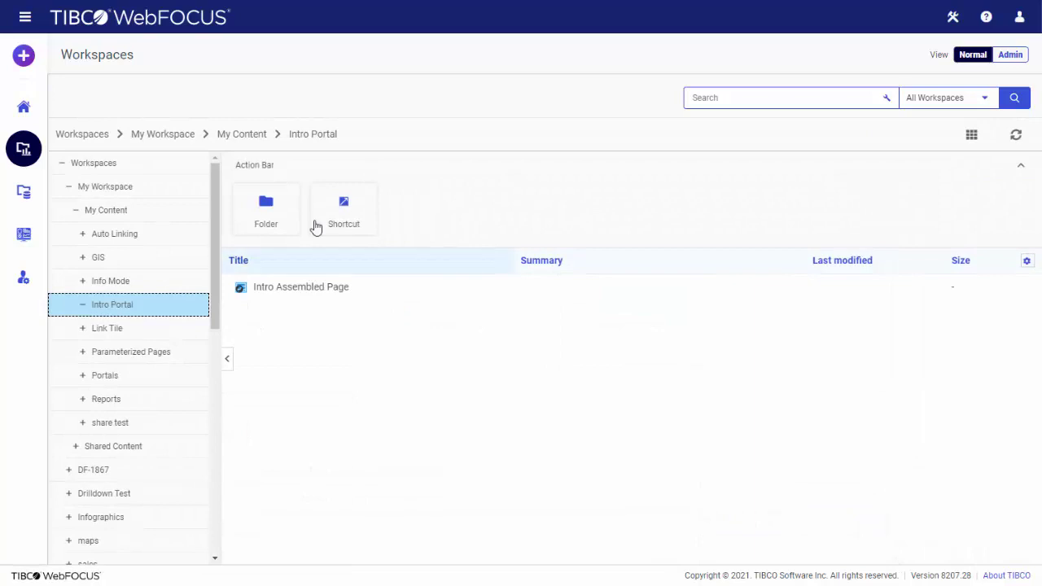
pyautogui.click(319, 221)
pyautogui.scroll(-3, 493, 310)
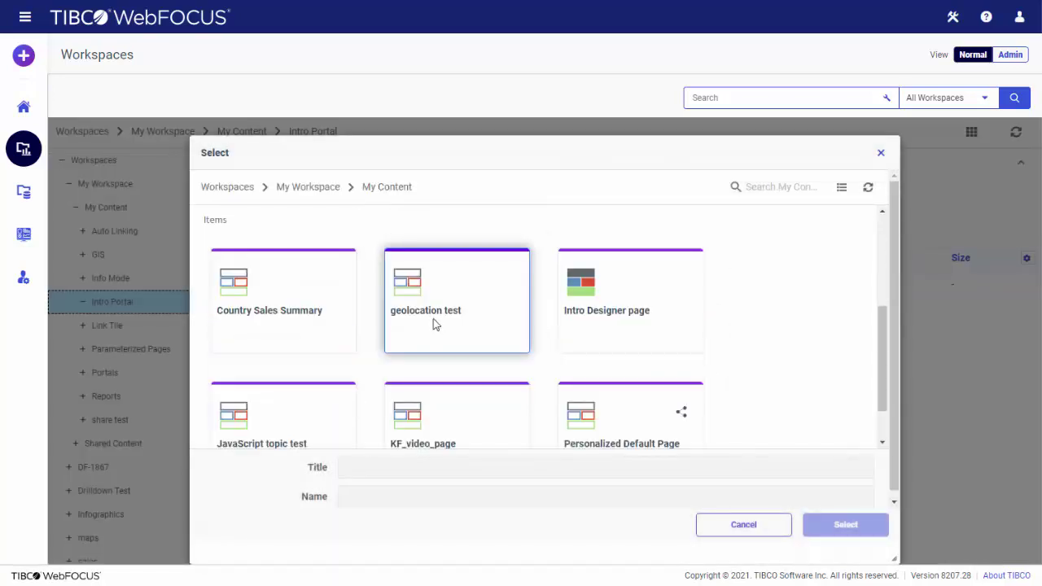
pyautogui.doubleClick(290, 317)
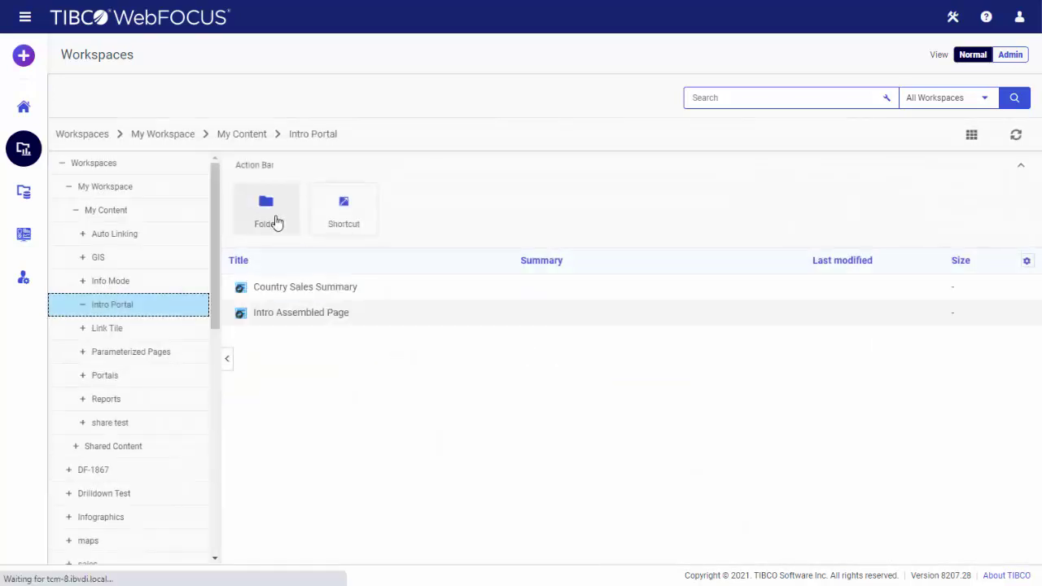
# Add a folder named 'Subfolder' to the portal, then run Intro Portal
pyautogui.click(274, 220)
pyautogui.write('Subfolder')
pyautogui.press('Return')
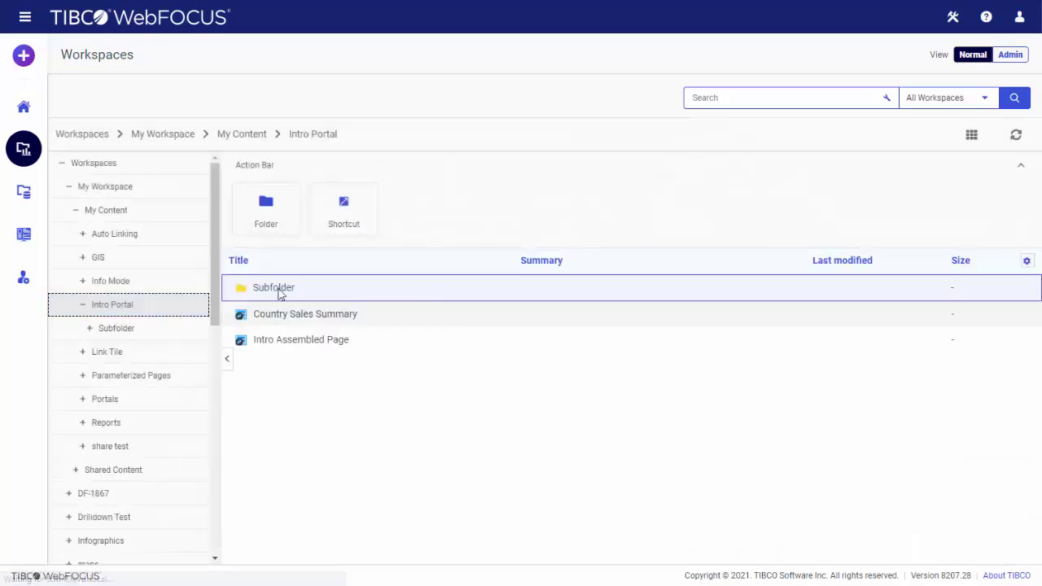
pyautogui.doubleClick(269, 285)
pyautogui.rightClick(155, 305)
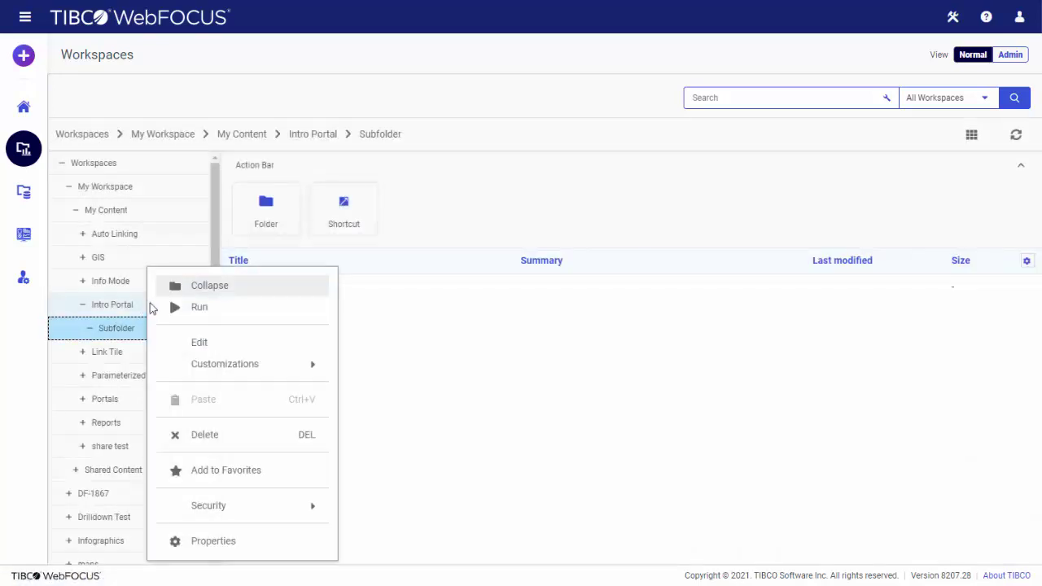
pyautogui.click(210, 316)
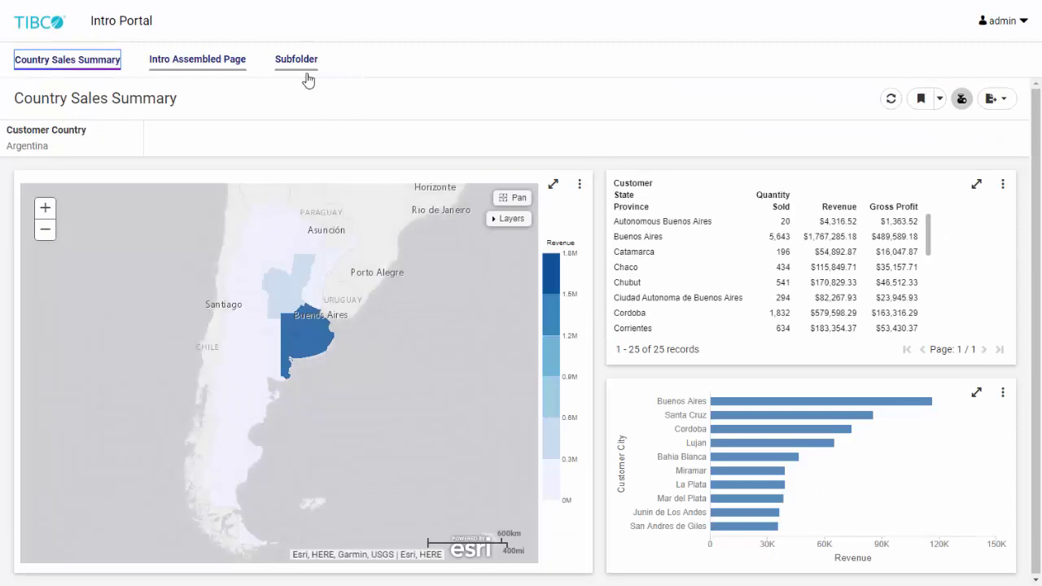
# Show the Subfolder page from the running portal's top navigation
pyautogui.click(308, 77)
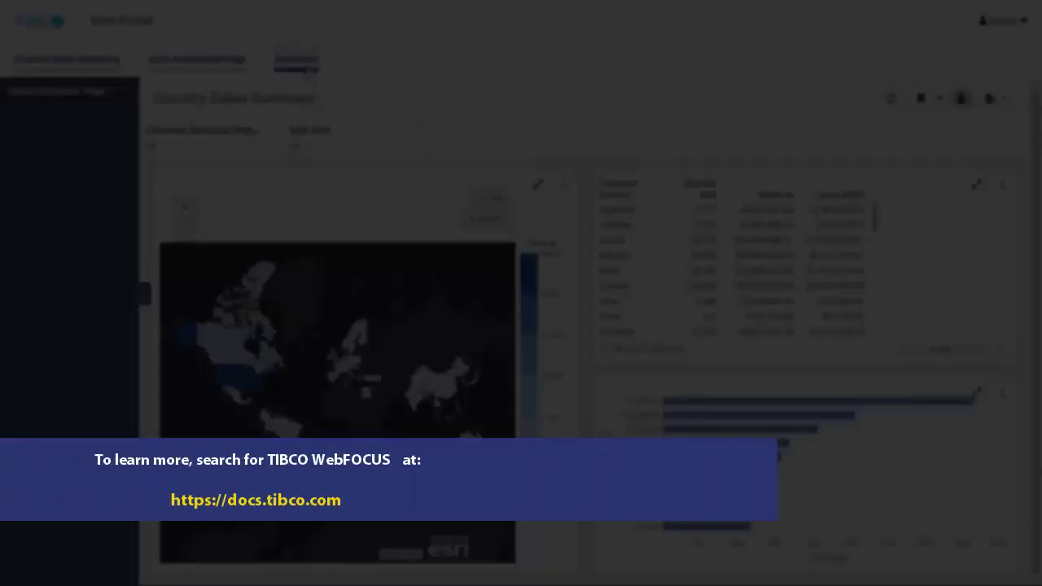